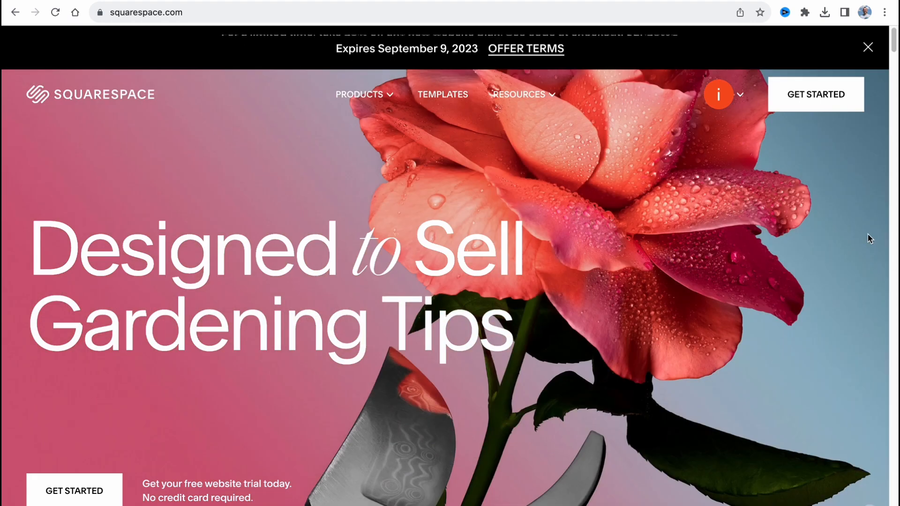
Step: Get started with a new website, skipping the site topic and goals questions and closing the starting-method choice
{"action": "scroll", "coordinate": [652, 341], "scroll_direction": "down", "scroll_amount": 3}
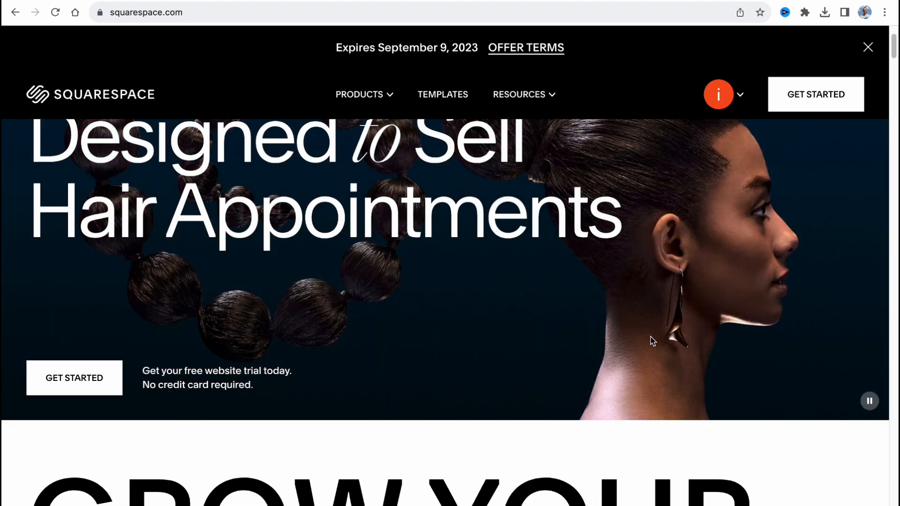
{"action": "scroll", "coordinate": [637, 350], "scroll_direction": "up", "scroll_amount": 2}
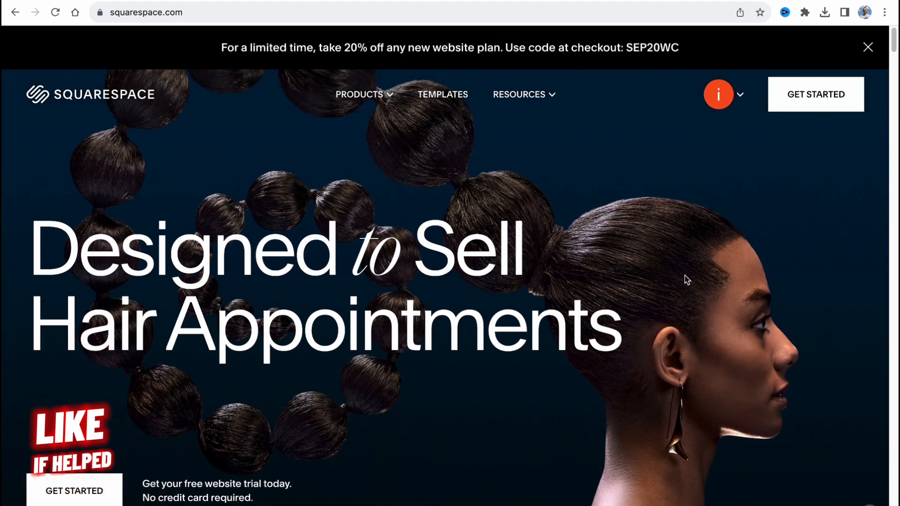
{"action": "left_click", "coordinate": [833, 105]}
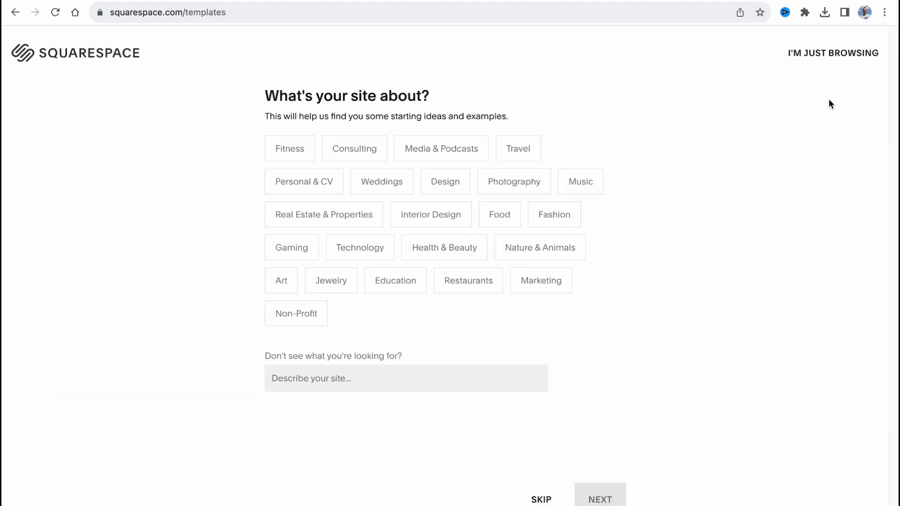
{"action": "left_click", "coordinate": [542, 497]}
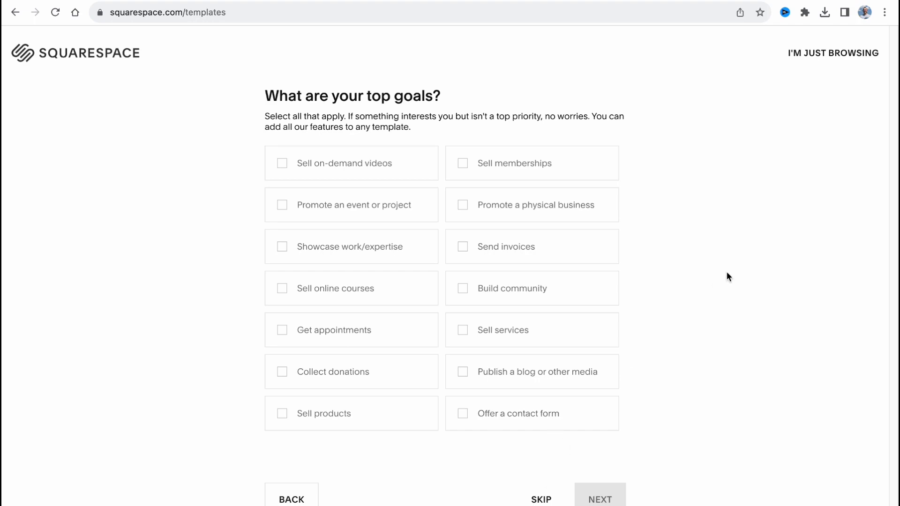
{"action": "left_click", "coordinate": [537, 501]}
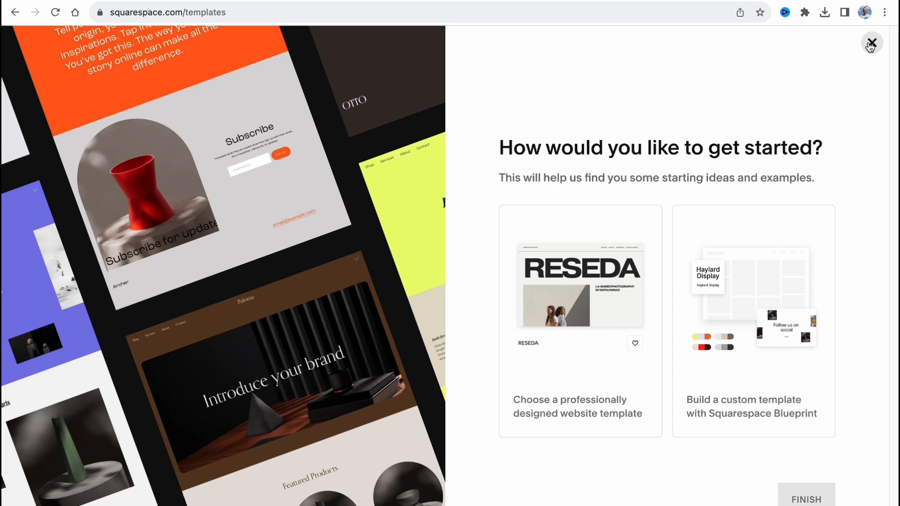
{"action": "left_click", "coordinate": [871, 43]}
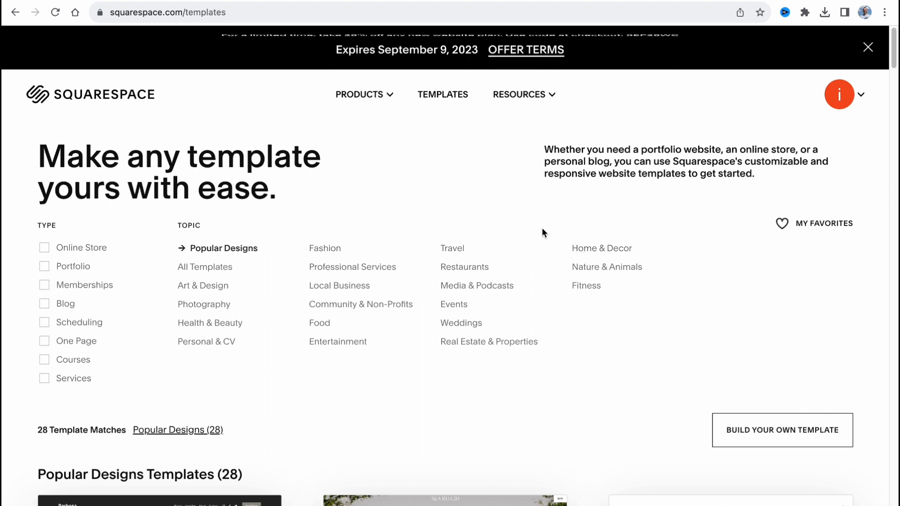
Step: Filter the popular website templates by the Online Store type
{"action": "scroll", "coordinate": [505, 312], "scroll_direction": "down", "scroll_amount": 3}
{"action": "scroll", "coordinate": [504, 312], "scroll_direction": "down", "scroll_amount": 10}
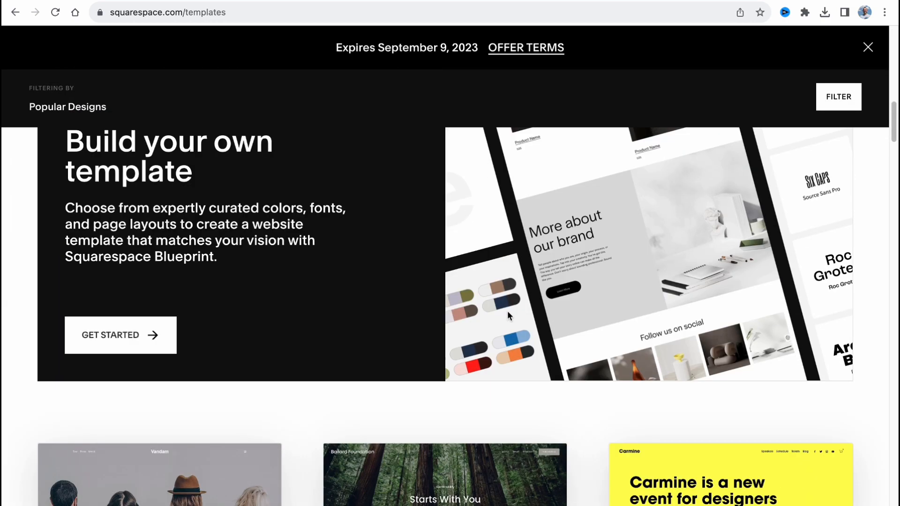
{"action": "scroll", "coordinate": [507, 311], "scroll_direction": "up", "scroll_amount": 10}
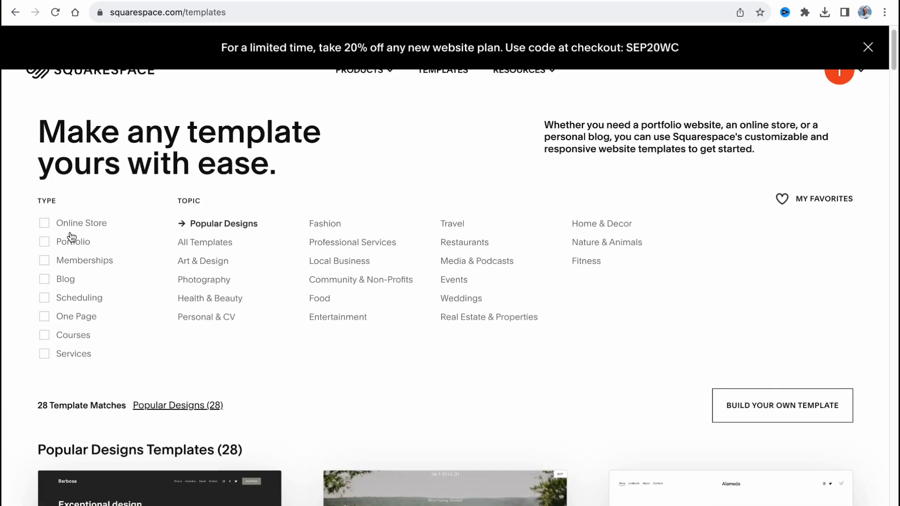
{"action": "left_click_drag", "start_coordinate": [34, 197], "coordinate": [61, 210]}
{"action": "left_click", "coordinate": [48, 224]}
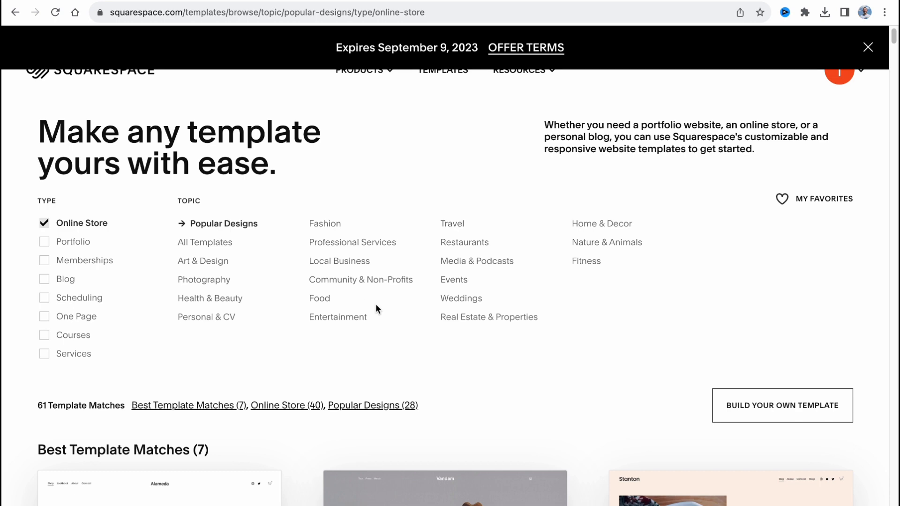
Step: Examine the online store templates, from the best matches through the wider list of designs
{"action": "scroll", "coordinate": [376, 304], "scroll_direction": "down", "scroll_amount": 6}
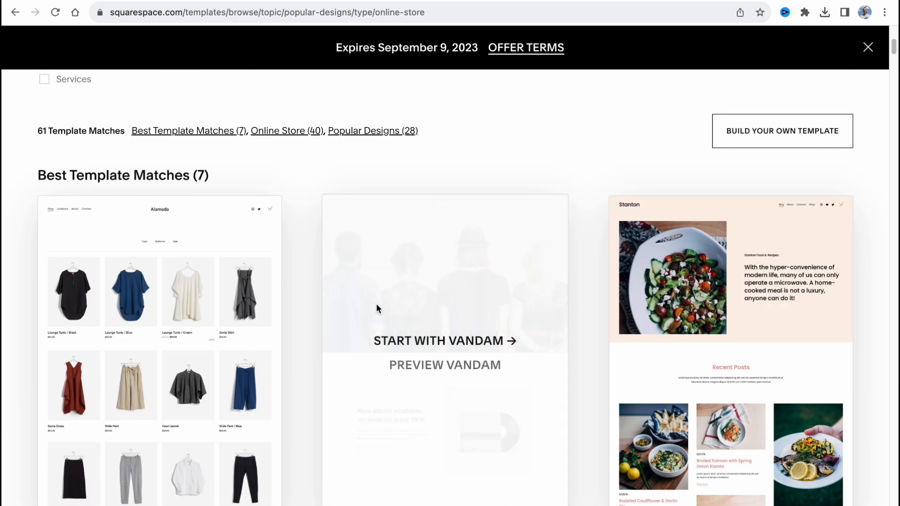
{"action": "left_click_drag", "start_coordinate": [18, 181], "coordinate": [251, 172]}
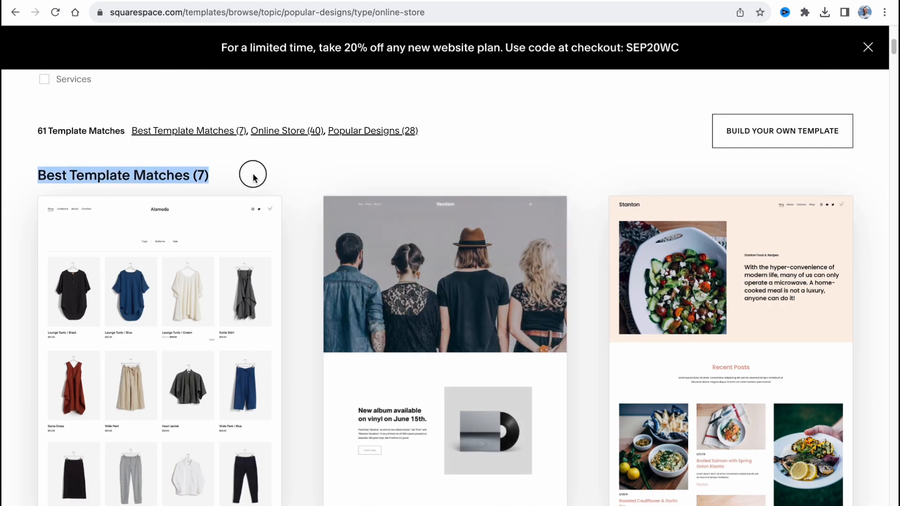
{"action": "scroll", "coordinate": [356, 285], "scroll_direction": "down", "scroll_amount": 10}
{"action": "scroll", "coordinate": [356, 284], "scroll_direction": "down", "scroll_amount": 20}
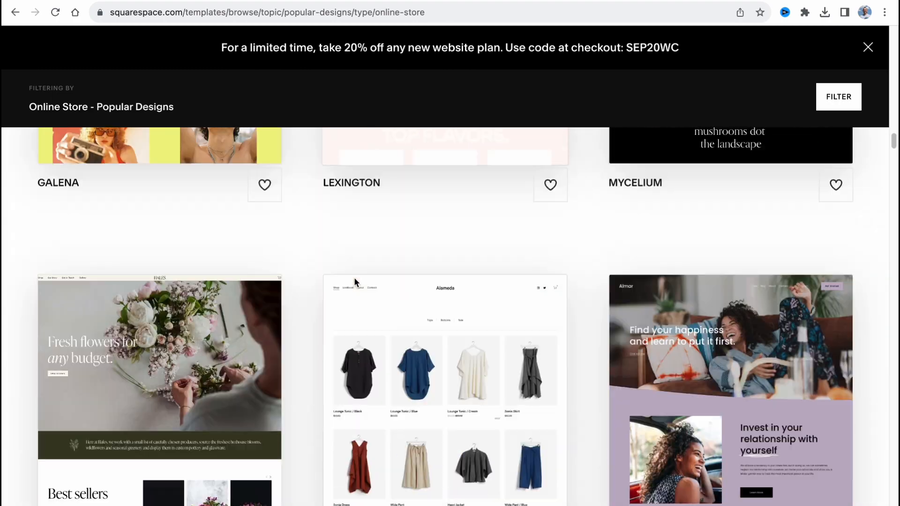
{"action": "scroll", "coordinate": [353, 281], "scroll_direction": "down", "scroll_amount": 12}
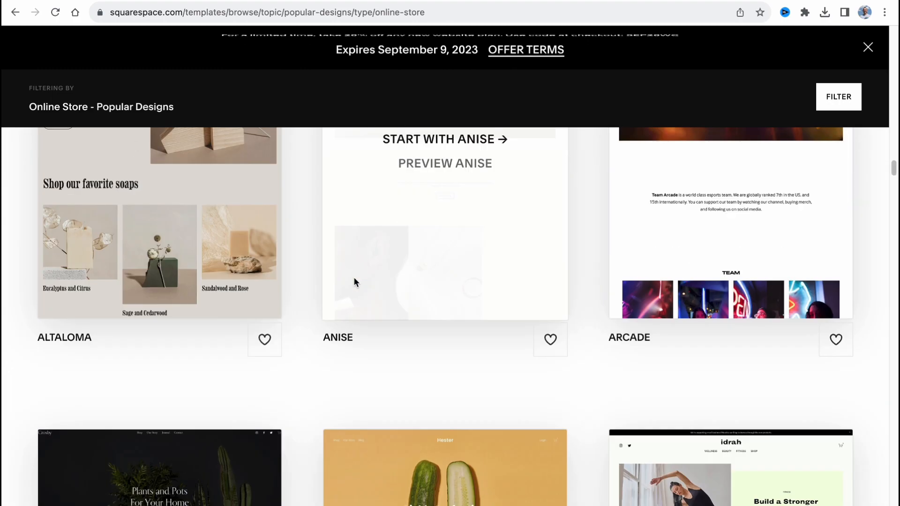
{"action": "scroll", "coordinate": [353, 282], "scroll_direction": "down", "scroll_amount": 5}
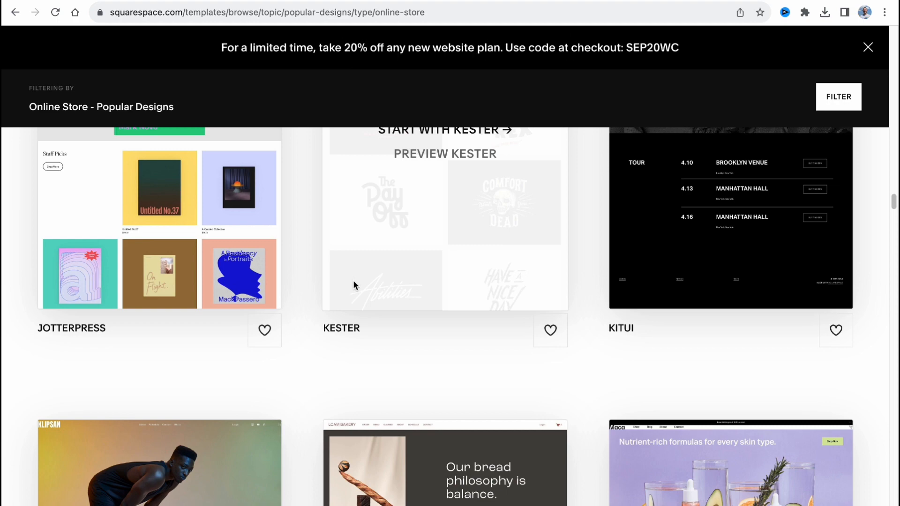
{"action": "scroll", "coordinate": [353, 282], "scroll_direction": "up", "scroll_amount": 20}
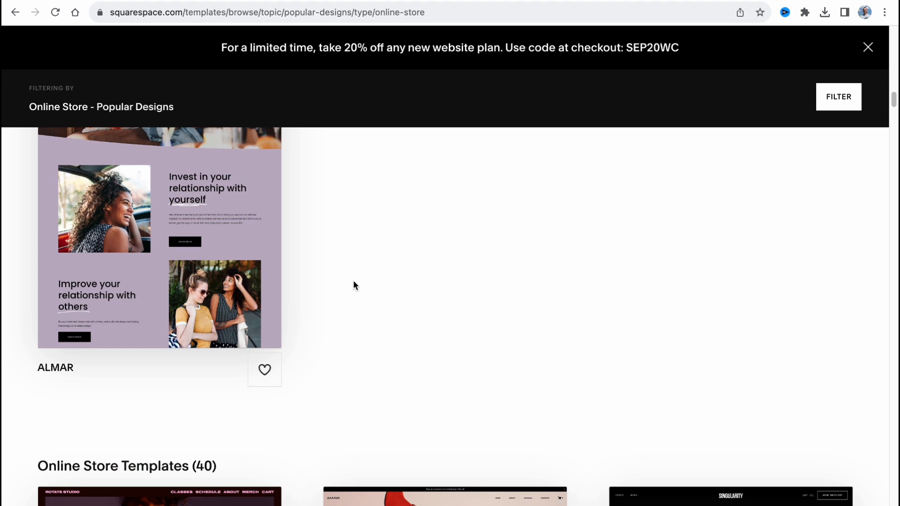
{"action": "scroll", "coordinate": [353, 280], "scroll_direction": "up", "scroll_amount": 5}
{"action": "scroll", "coordinate": [352, 280], "scroll_direction": "up", "scroll_amount": 5}
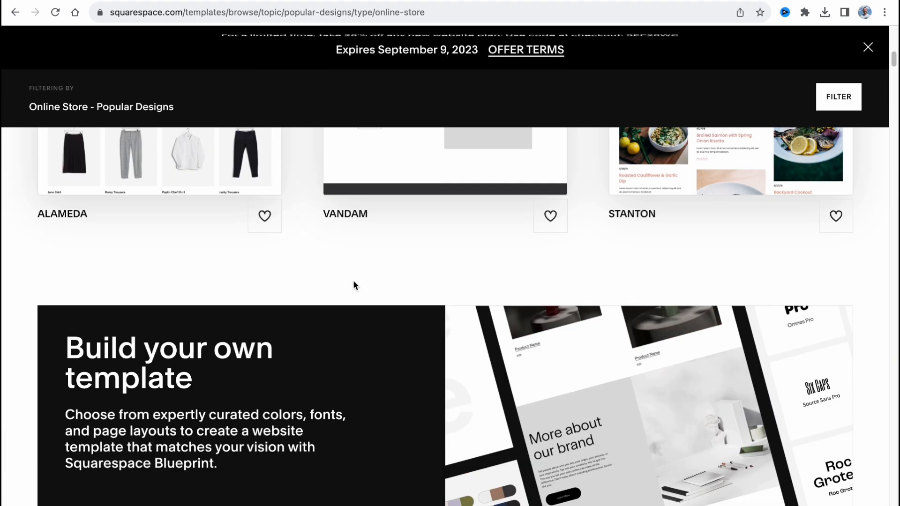
{"action": "scroll", "coordinate": [353, 280], "scroll_direction": "up", "scroll_amount": 8}
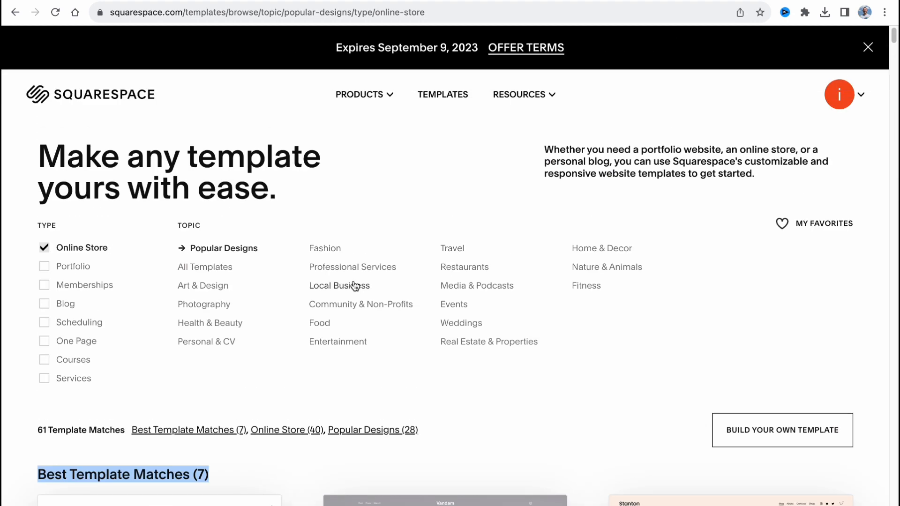
{"action": "scroll", "coordinate": [406, 276], "scroll_direction": "down", "scroll_amount": 9}
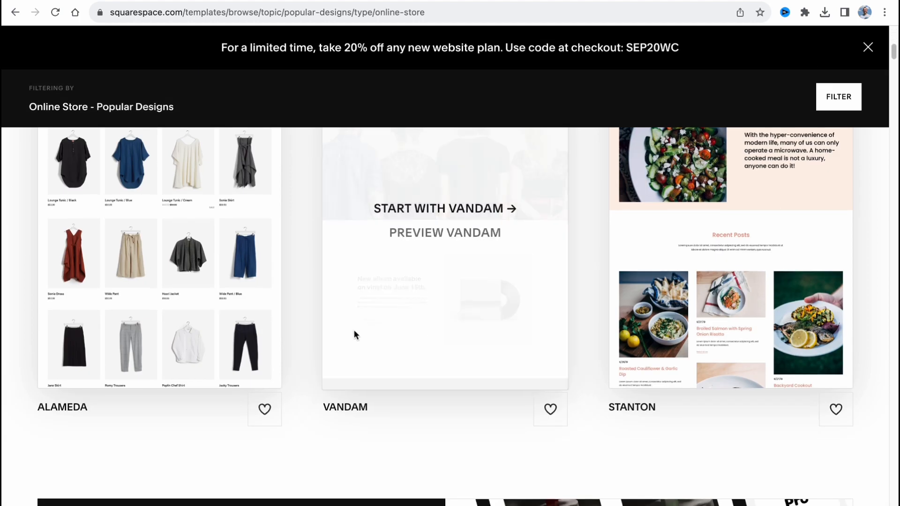
{"action": "scroll", "coordinate": [353, 330], "scroll_direction": "down", "scroll_amount": 10}
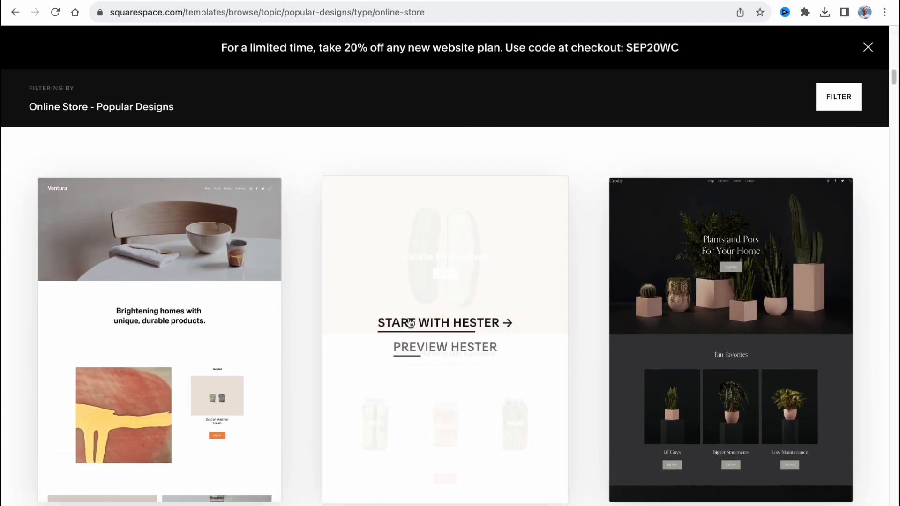
Step: Preview the Hester template and look through its demo home page down to the footer
{"action": "left_click", "coordinate": [440, 352]}
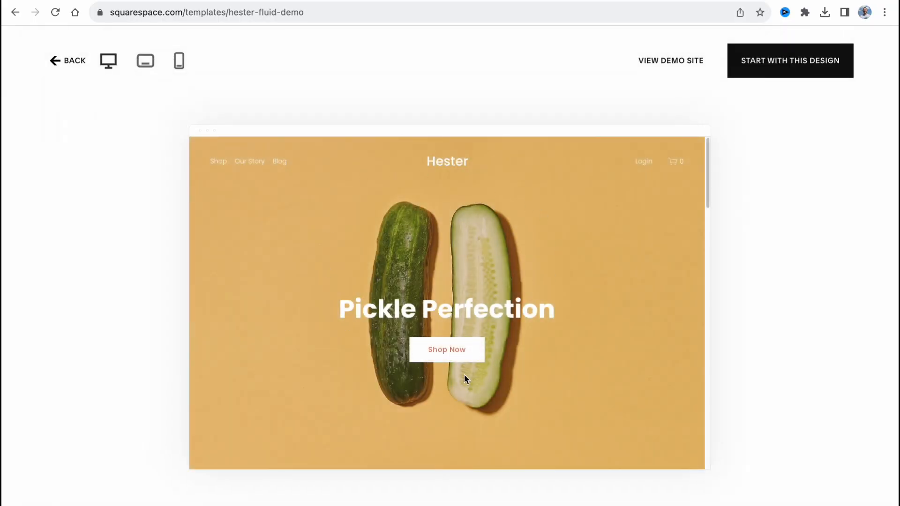
{"action": "scroll", "coordinate": [464, 375], "scroll_direction": "down", "scroll_amount": 15}
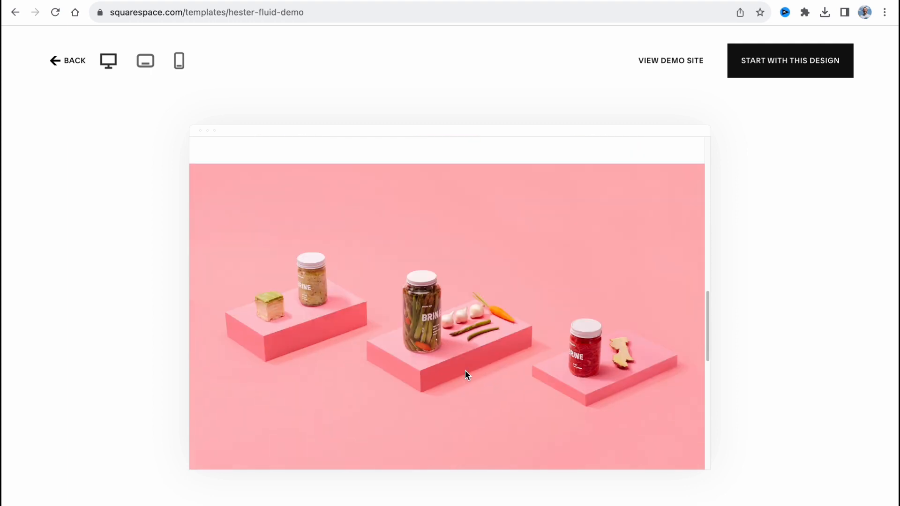
{"action": "scroll", "coordinate": [465, 372], "scroll_direction": "down", "scroll_amount": 10}
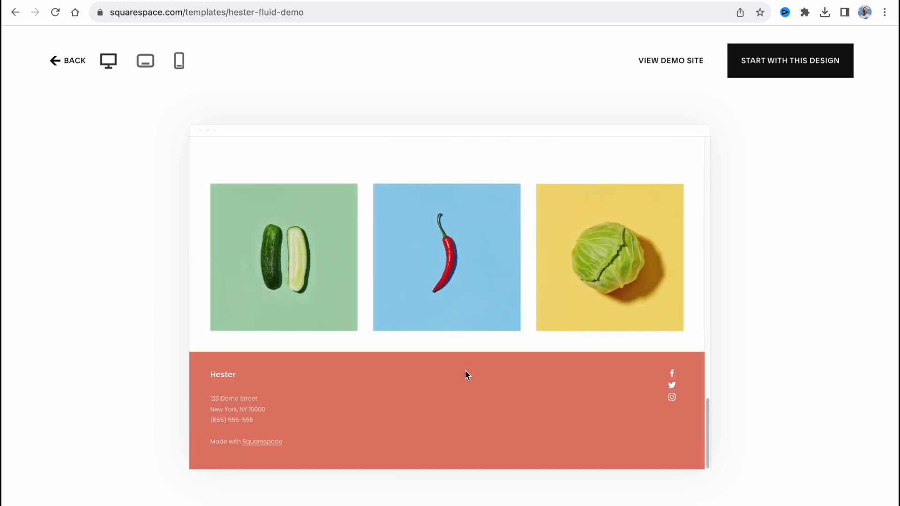
{"action": "scroll", "coordinate": [467, 371], "scroll_direction": "up", "scroll_amount": 10}
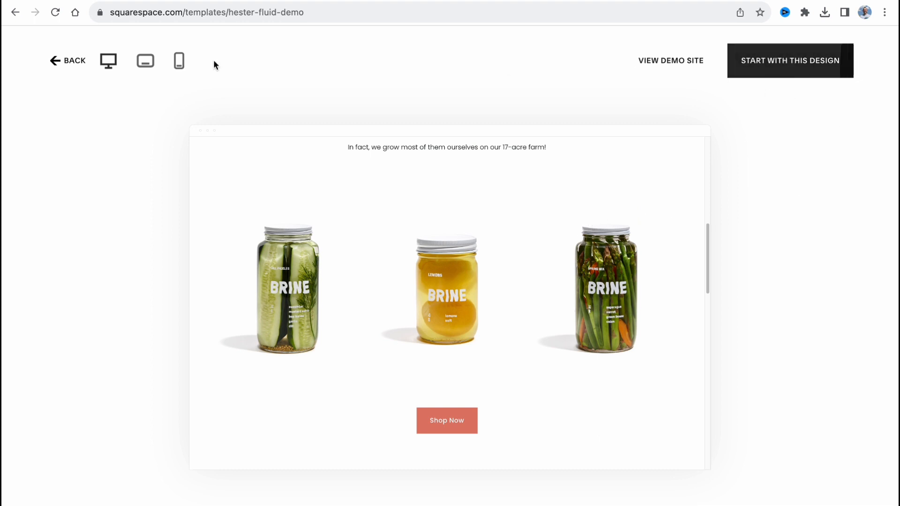
Step: Check the Hester preview in tablet and mobile layouts, and return it to the desktop layout
{"action": "left_click", "coordinate": [142, 63]}
{"action": "left_click", "coordinate": [182, 62]}
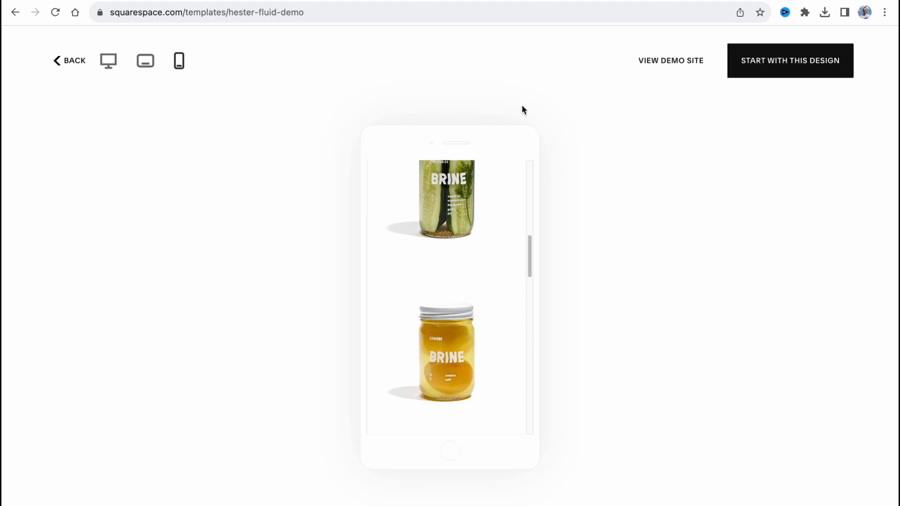
{"action": "left_click", "coordinate": [109, 60]}
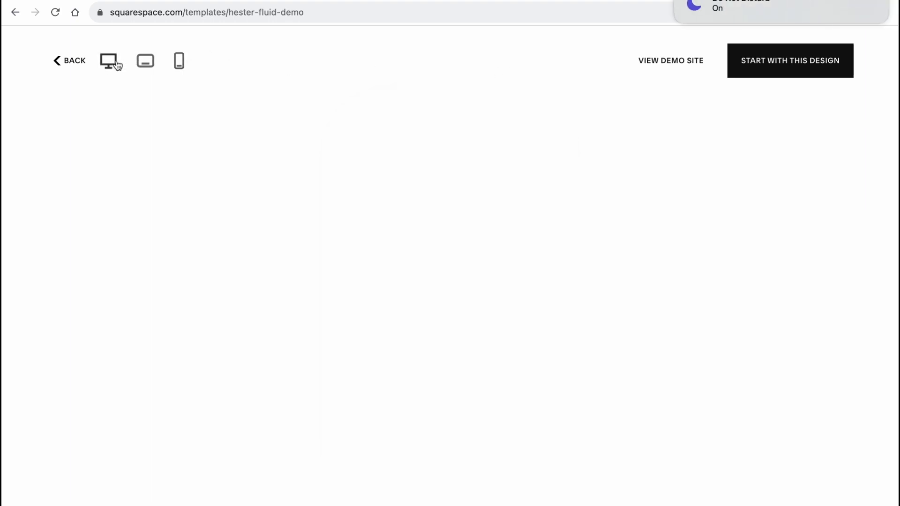
Step: Start a site with the Hester design and give it the title "shop 1"
{"action": "left_click", "coordinate": [792, 71]}
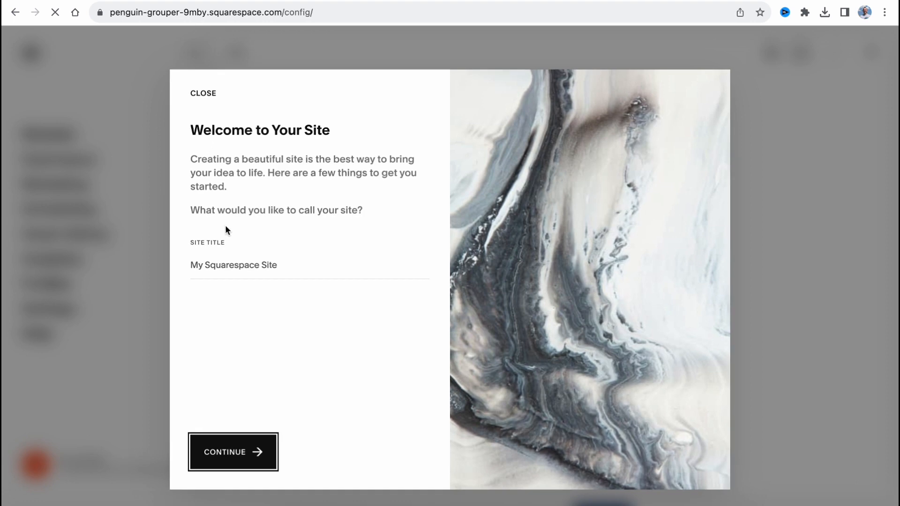
{"action": "left_click", "coordinate": [275, 271]}
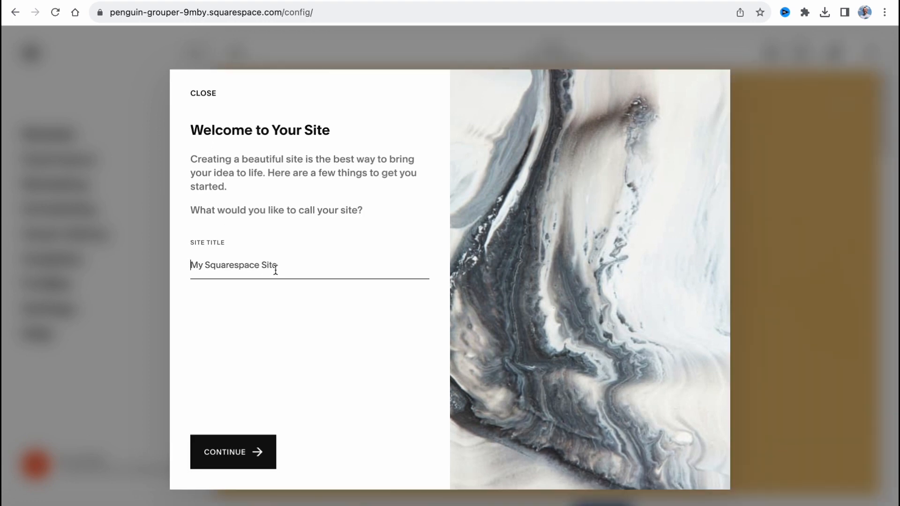
{"action": "type", "text": "shop 1"}
{"action": "left_click", "coordinate": [240, 430]}
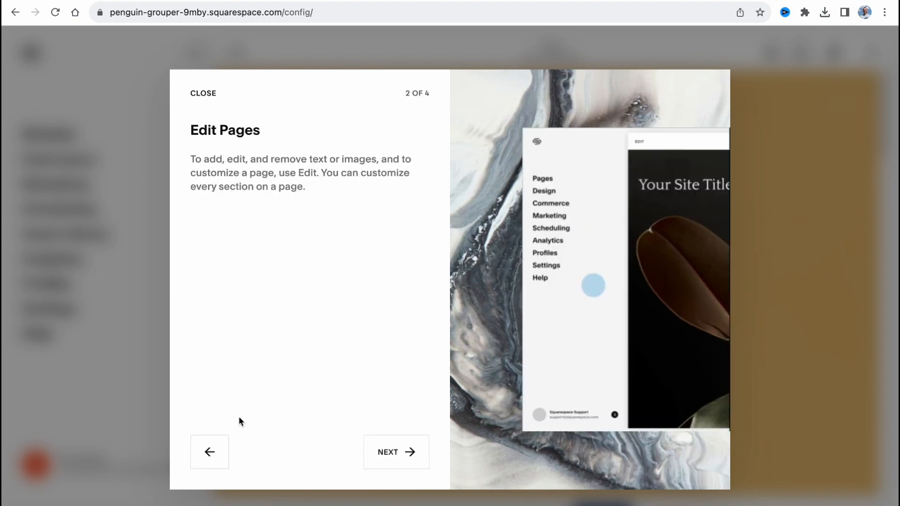
Step: Go through the remaining pages of the welcome introduction to reach the site's home dashboard
{"action": "left_click", "coordinate": [412, 454]}
{"action": "left_click", "coordinate": [399, 455]}
{"action": "left_click", "coordinate": [387, 452]}
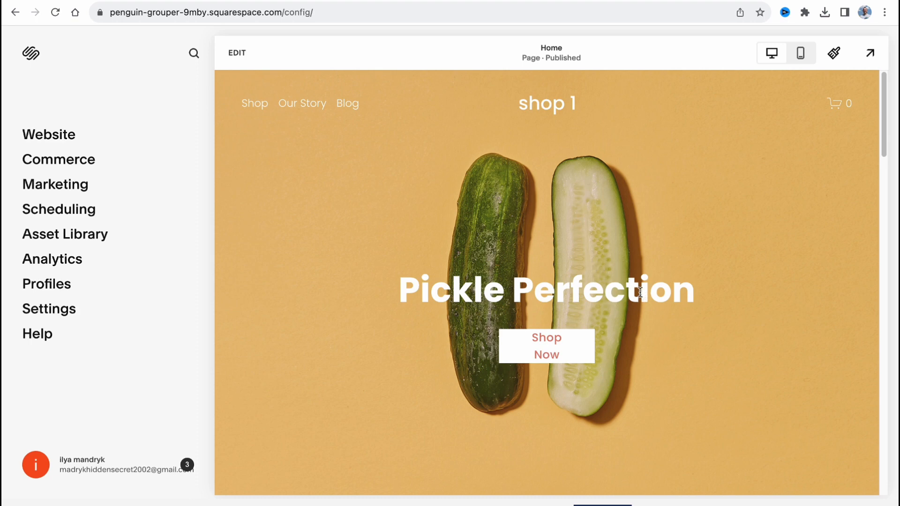
Step: Switch the site-wide font pack to the sans-serif Gopher pack in the site styles
{"action": "scroll", "coordinate": [635, 283], "scroll_direction": "down", "scroll_amount": 1}
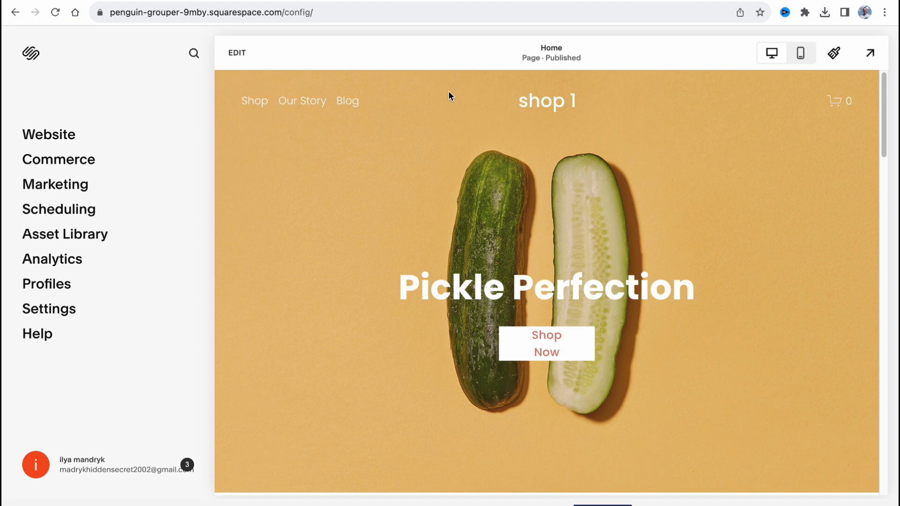
{"action": "left_click", "coordinate": [835, 55]}
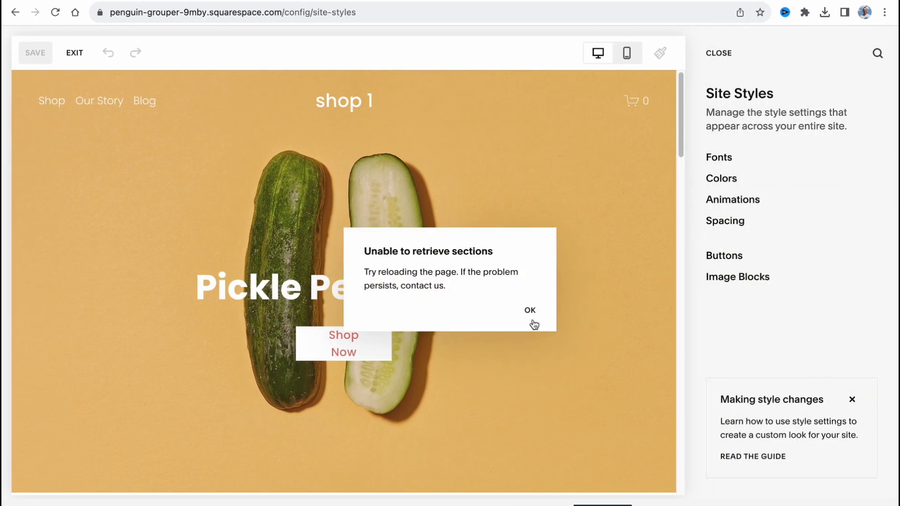
{"action": "left_click", "coordinate": [535, 308]}
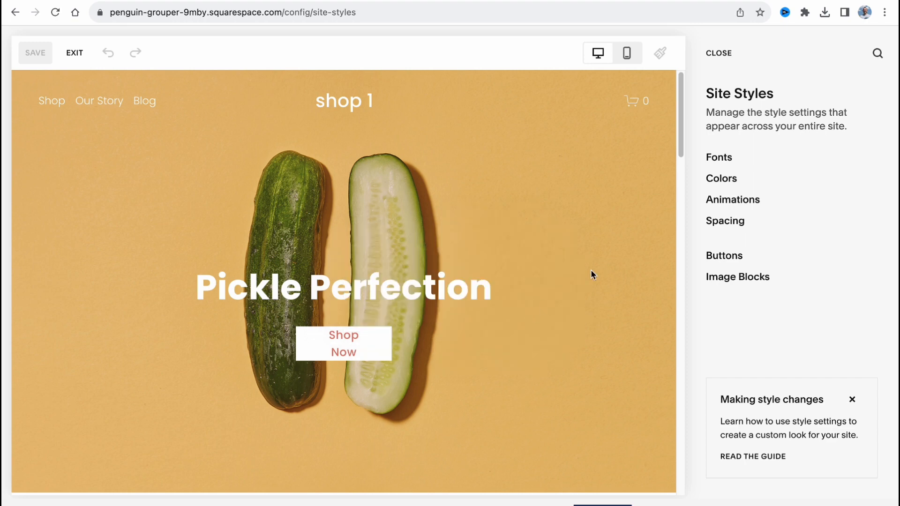
{"action": "left_click", "coordinate": [716, 158]}
{"action": "left_click", "coordinate": [844, 243]}
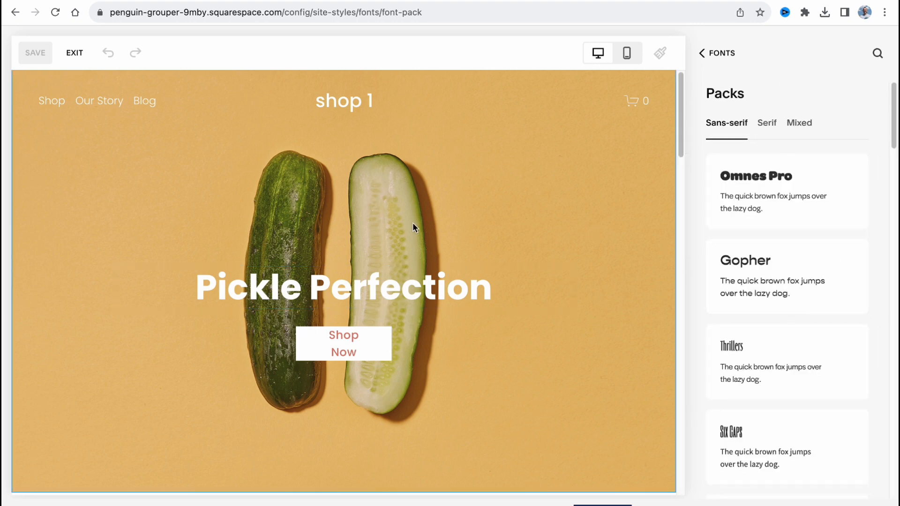
{"action": "left_click", "coordinate": [747, 276]}
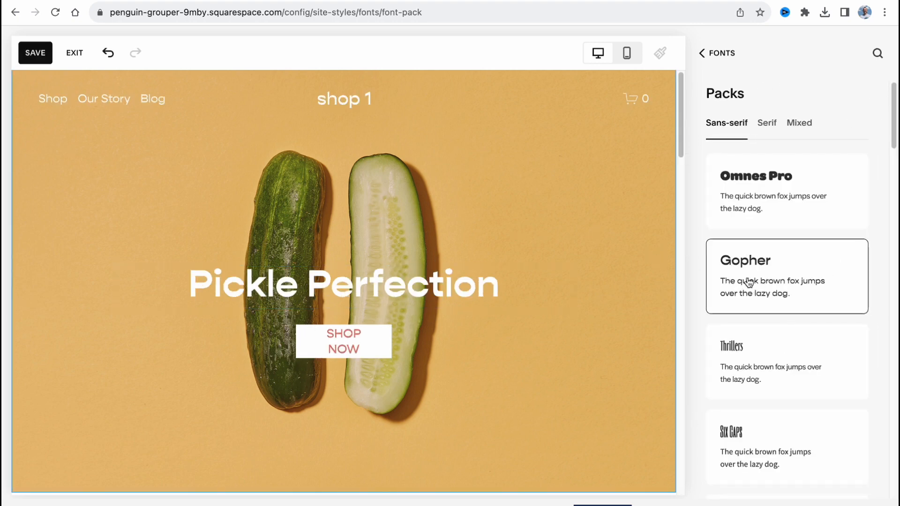
{"action": "left_click", "coordinate": [723, 54]}
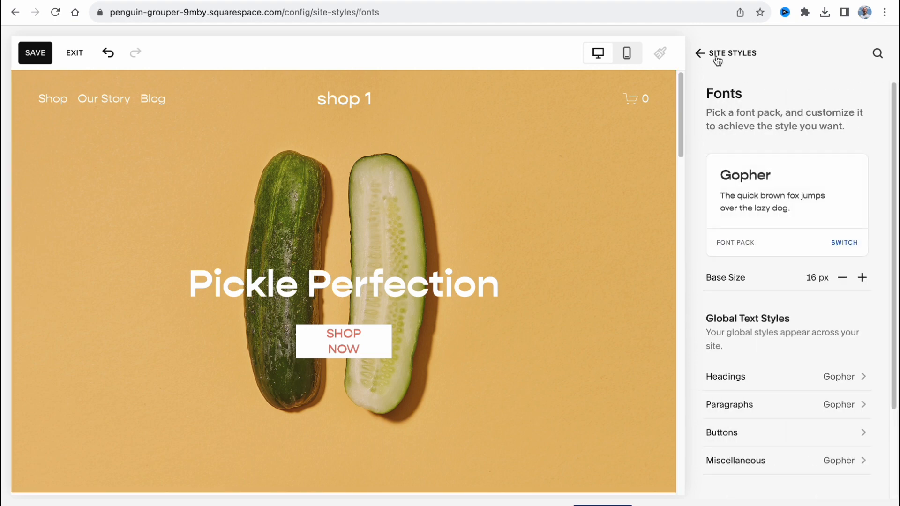
Step: Open the palette editor in the color settings of the site styles
{"action": "left_click", "coordinate": [701, 54]}
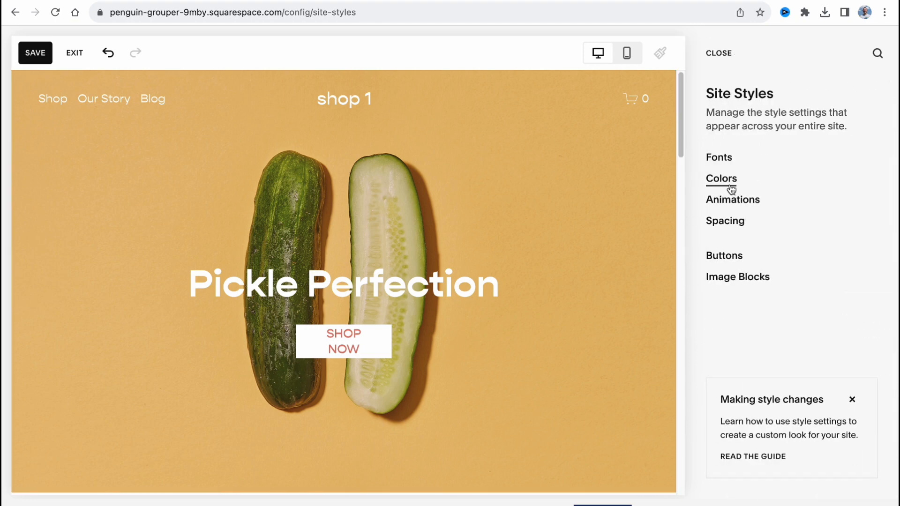
{"action": "left_click", "coordinate": [733, 187]}
{"action": "left_click", "coordinate": [784, 218]}
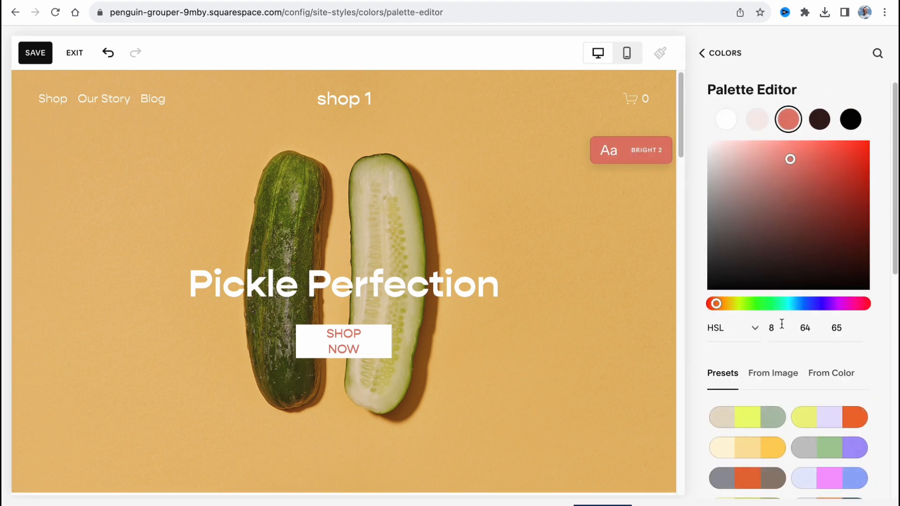
Step: Try several preset color palettes on the site, including the yellow-lavender-orange, yellow-red-magenta and gold-teal-blue ones
{"action": "left_click", "coordinate": [825, 426]}
{"action": "scroll", "coordinate": [826, 427], "scroll_direction": "down", "scroll_amount": 1}
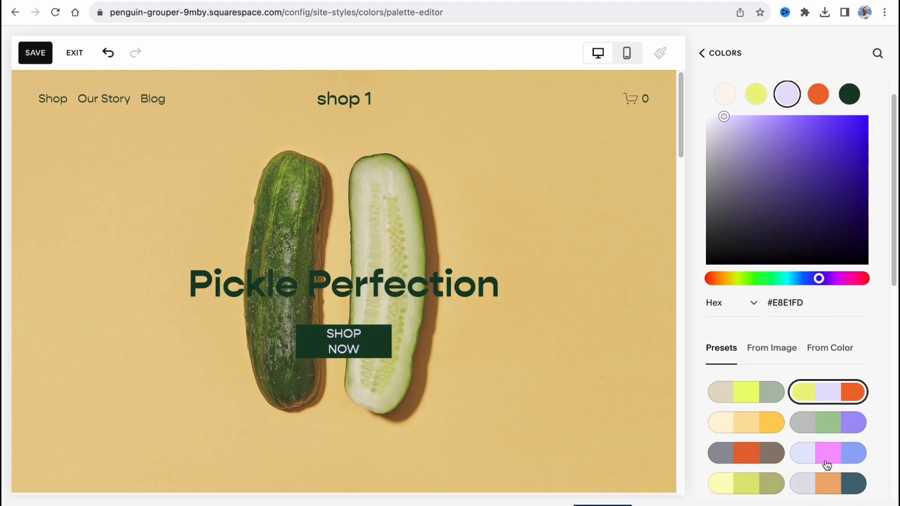
{"action": "left_click", "coordinate": [826, 454]}
{"action": "scroll", "coordinate": [827, 454], "scroll_direction": "down", "scroll_amount": 5}
{"action": "left_click", "coordinate": [821, 399]}
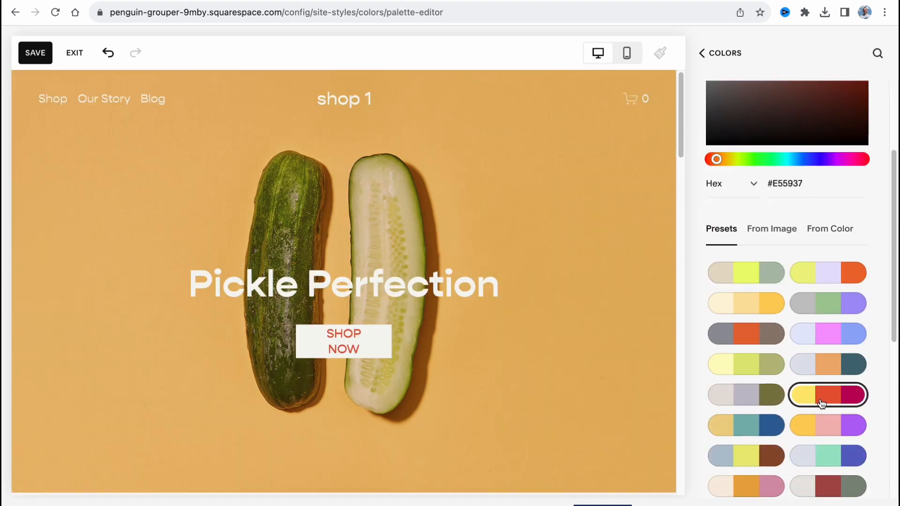
{"action": "left_click", "coordinate": [834, 432]}
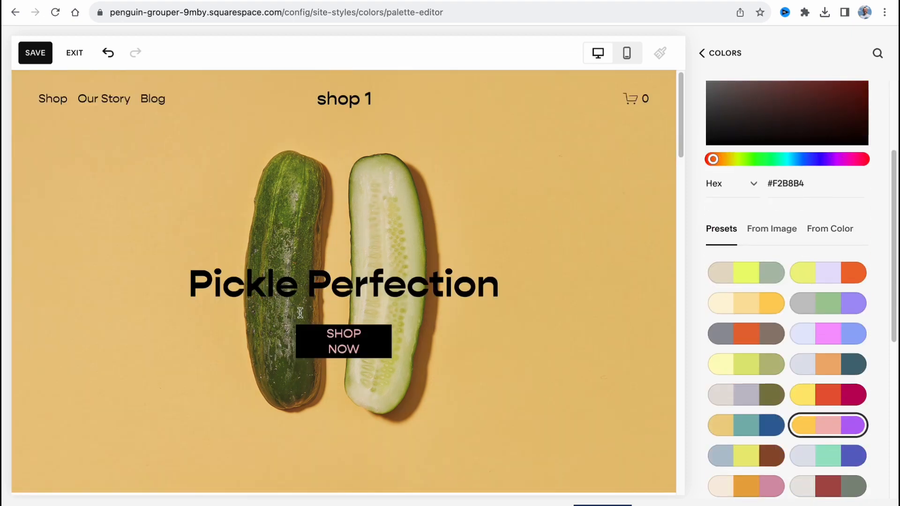
{"action": "left_click", "coordinate": [824, 373]}
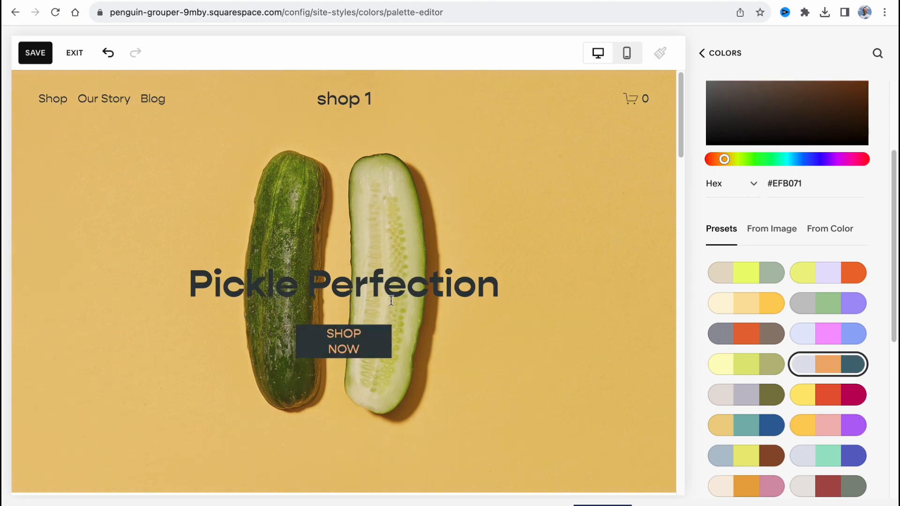
{"action": "scroll", "coordinate": [392, 300], "scroll_direction": "down", "scroll_amount": 1}
{"action": "left_click", "coordinate": [760, 427]}
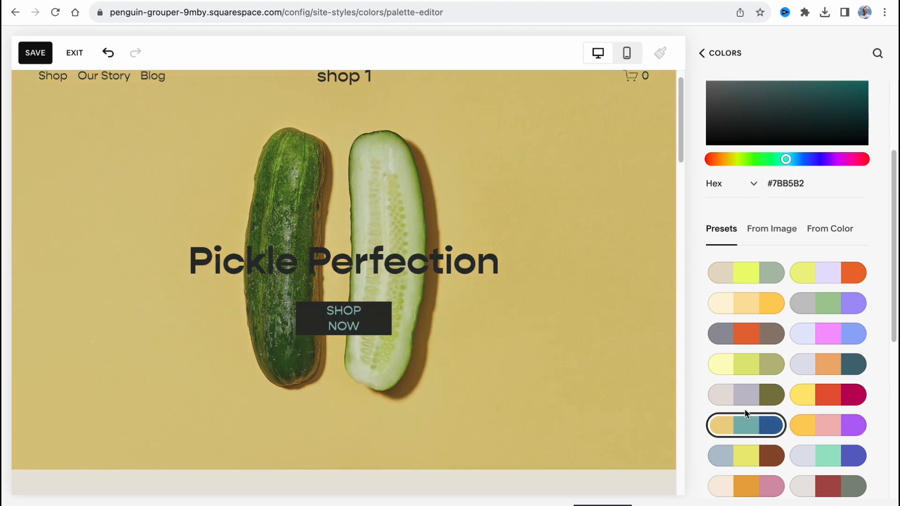
Step: Apply the preset palette of pale yellow, lime and olive green to the site and leave the palette editor
{"action": "left_click", "coordinate": [754, 359]}
{"action": "scroll", "coordinate": [752, 359], "scroll_direction": "up", "scroll_amount": 3}
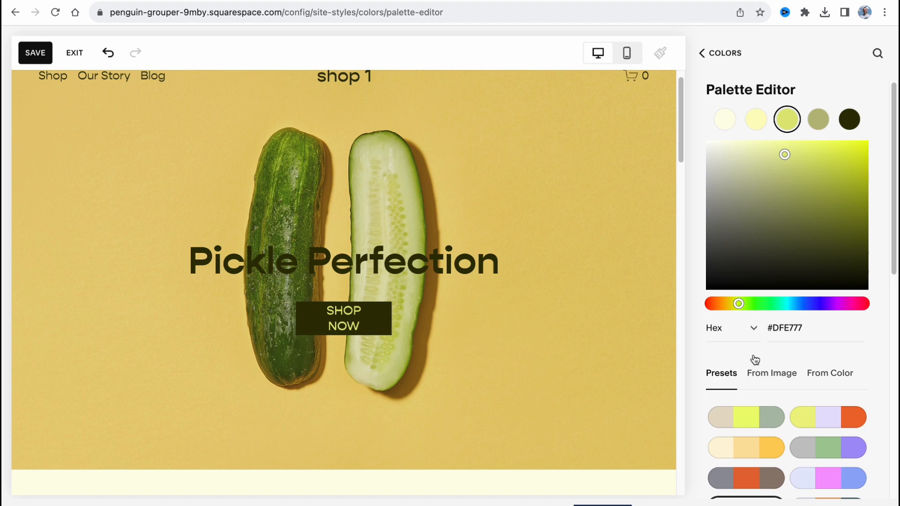
{"action": "left_click", "coordinate": [721, 55]}
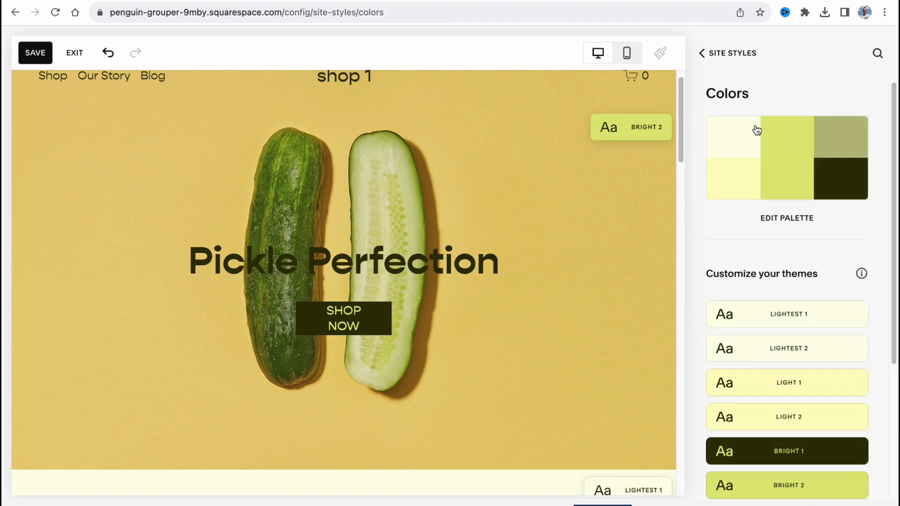
Step: Check the site's animation styles, and leave the site styles with the changes saved
{"action": "left_click", "coordinate": [719, 54]}
{"action": "left_click", "coordinate": [728, 207]}
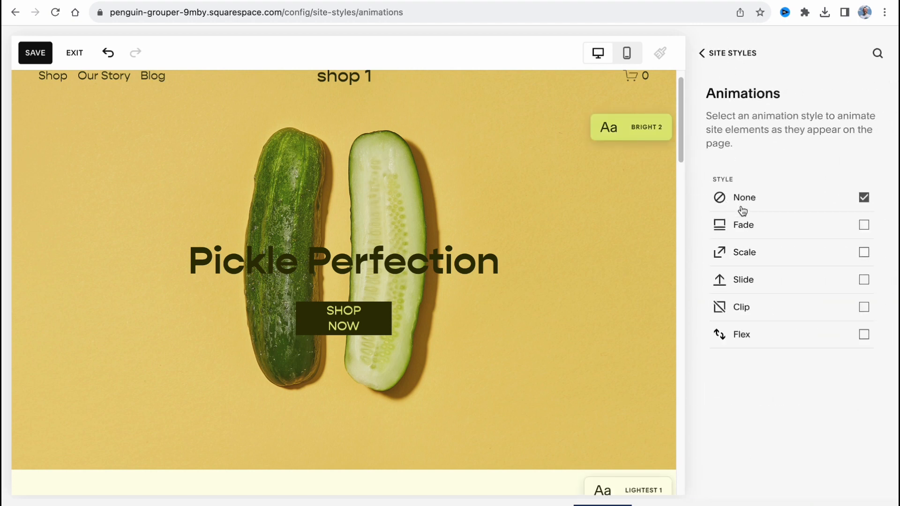
{"action": "left_click", "coordinate": [717, 56]}
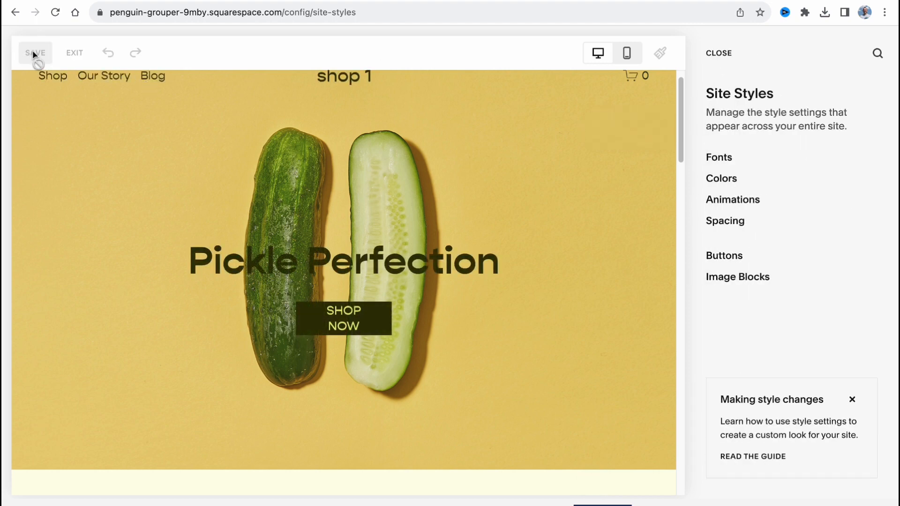
{"action": "left_click", "coordinate": [74, 52]}
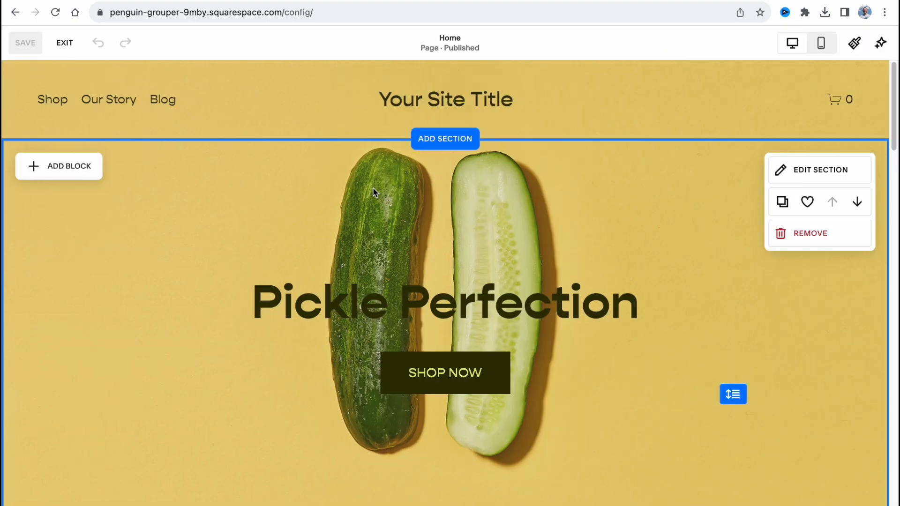
Step: Change the site title in the site header to "Shop N1"
{"action": "scroll", "coordinate": [521, 289], "scroll_direction": "down", "scroll_amount": 15}
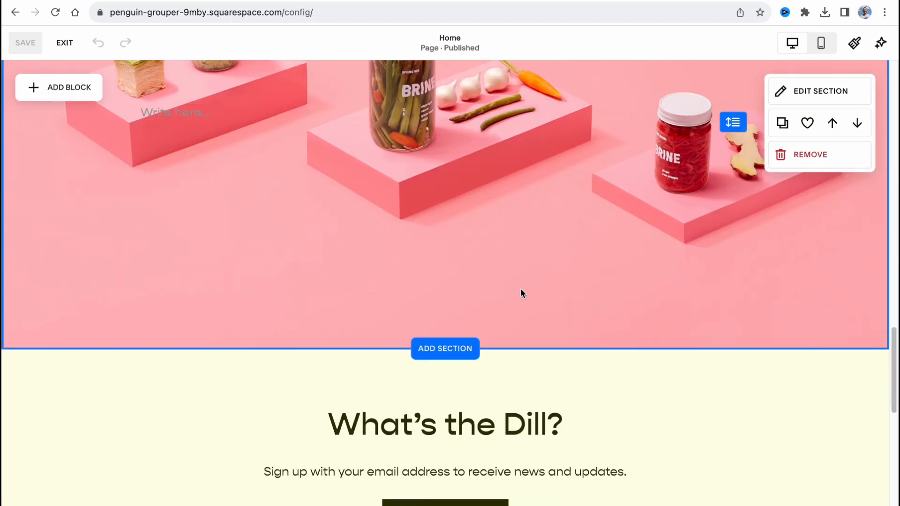
{"action": "scroll", "coordinate": [521, 293], "scroll_direction": "down", "scroll_amount": 20}
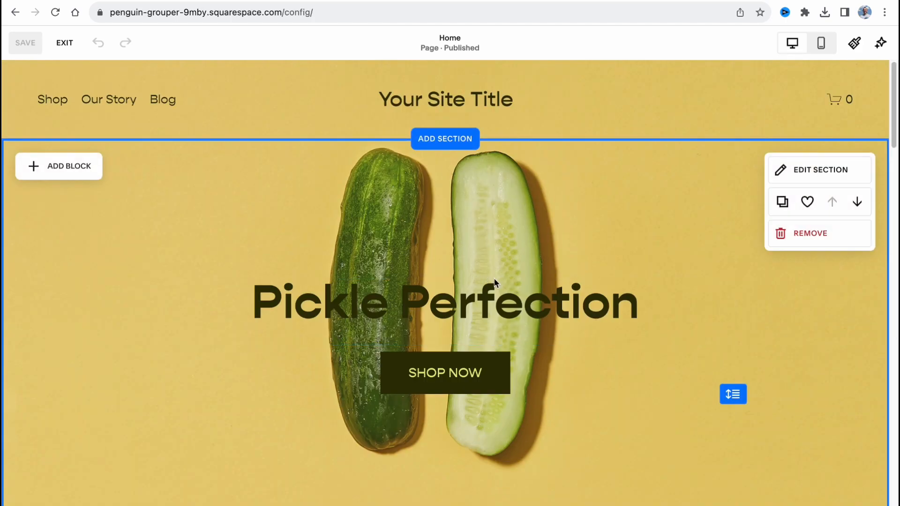
{"action": "left_click_drag", "start_coordinate": [481, 308], "coordinate": [464, 297]}
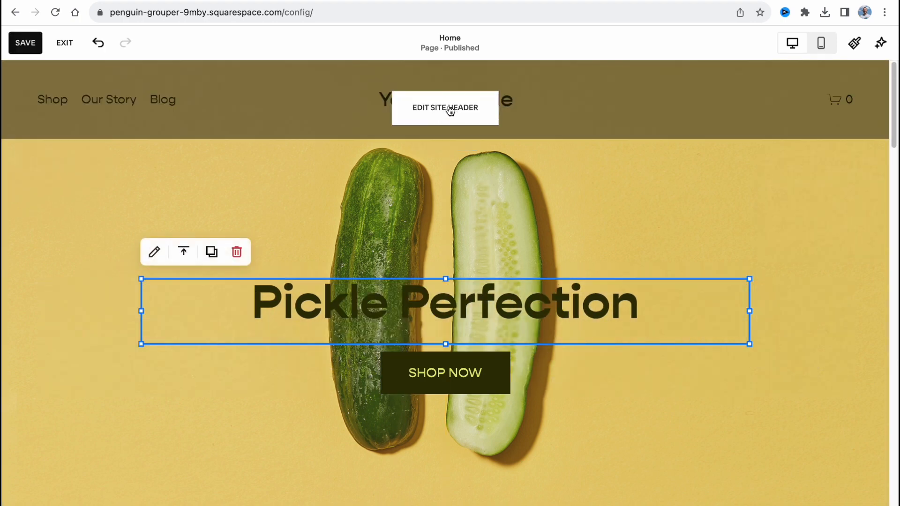
{"action": "left_click", "coordinate": [441, 108]}
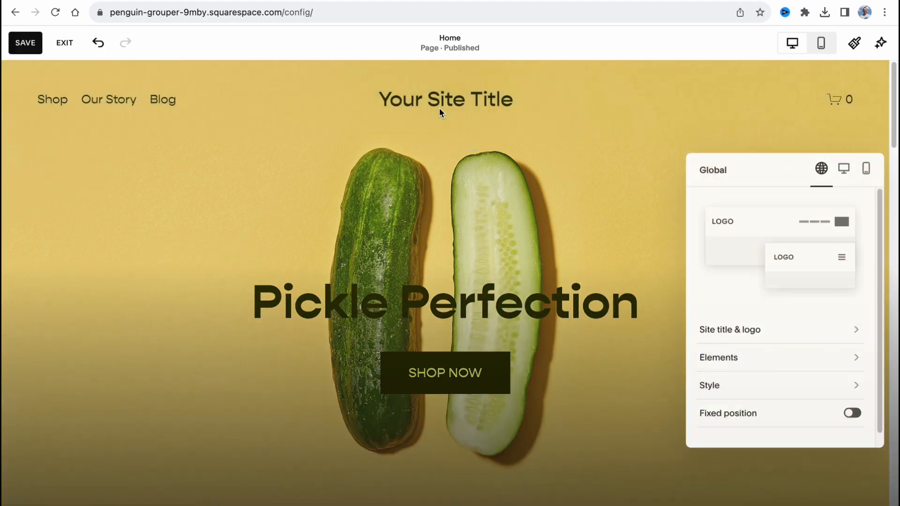
{"action": "left_click", "coordinate": [733, 337]}
{"action": "left_click", "coordinate": [759, 215]}
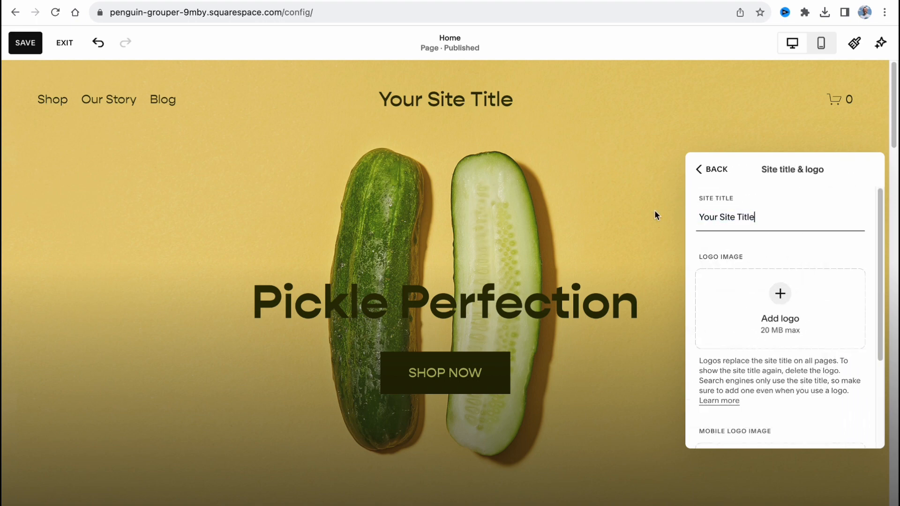
{"action": "triple_click", "coordinate": [743, 217]}
{"action": "type", "text": "Shop N1"}
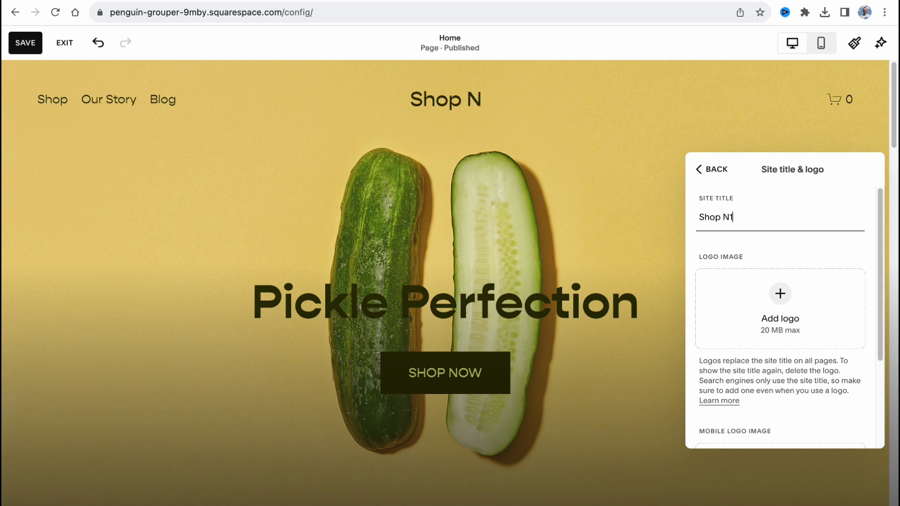
{"action": "left_click", "coordinate": [707, 171]}
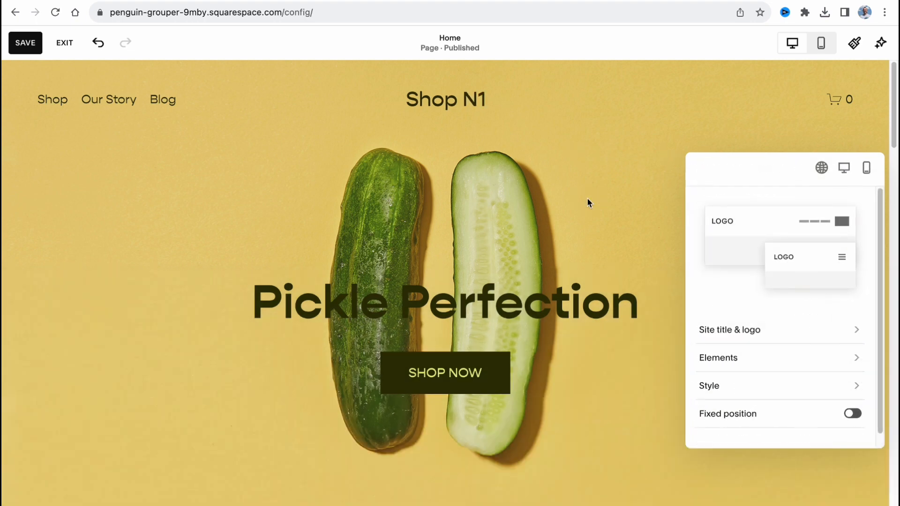
{"action": "left_click", "coordinate": [586, 202]}
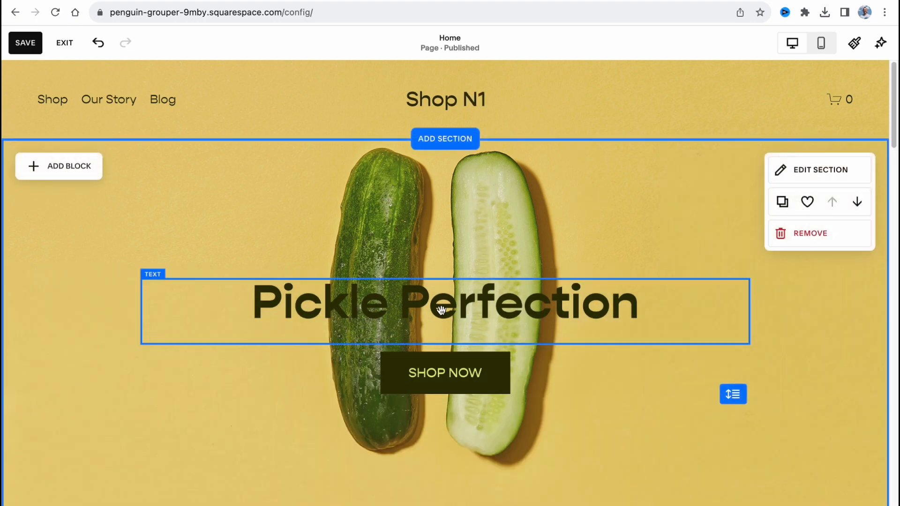
Step: Replace the main heading text of the home page's first section with "HelperMans Store"
{"action": "left_click", "coordinate": [464, 307]}
{"action": "left_click_drag", "start_coordinate": [624, 300], "coordinate": [266, 288]}
{"action": "type", "text": "Helper"}
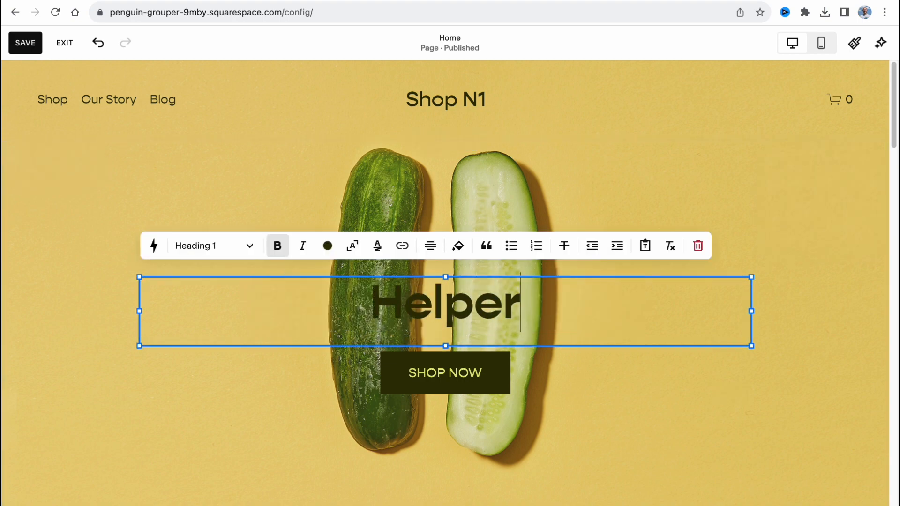
{"action": "type", "text": "Mans Store"}
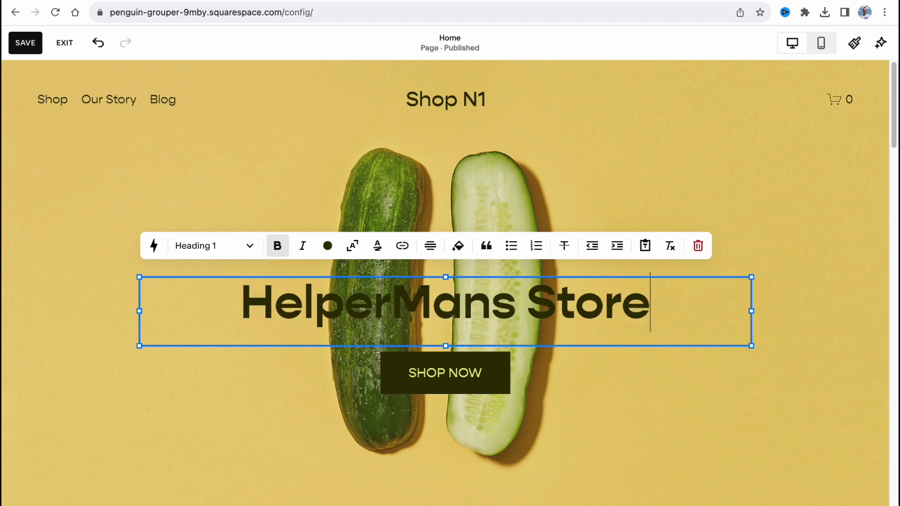
{"action": "left_click", "coordinate": [644, 407]}
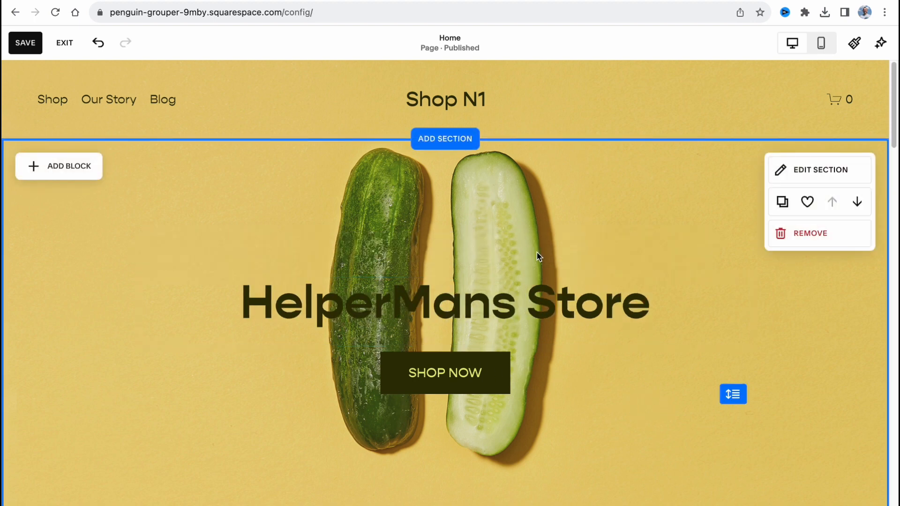
Step: Set the style of the button below the main heading to Primary
{"action": "left_click", "coordinate": [434, 368]}
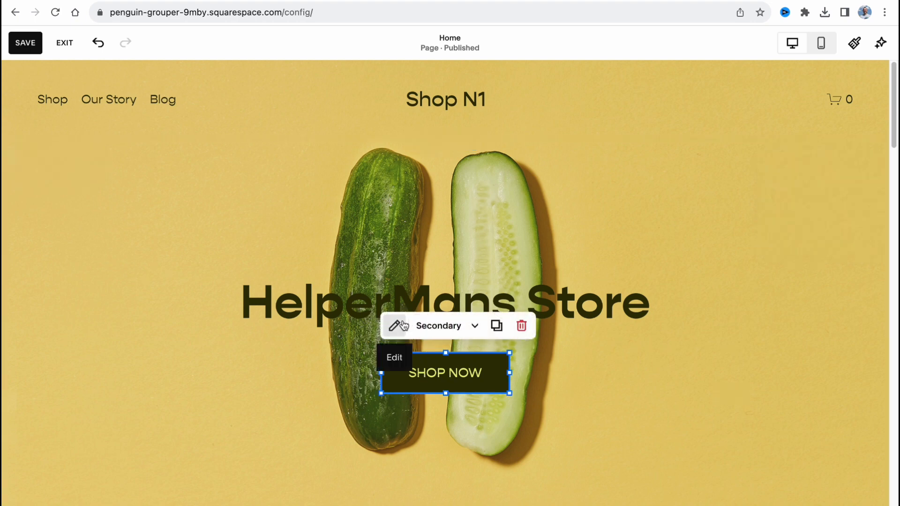
{"action": "left_click", "coordinate": [469, 325]}
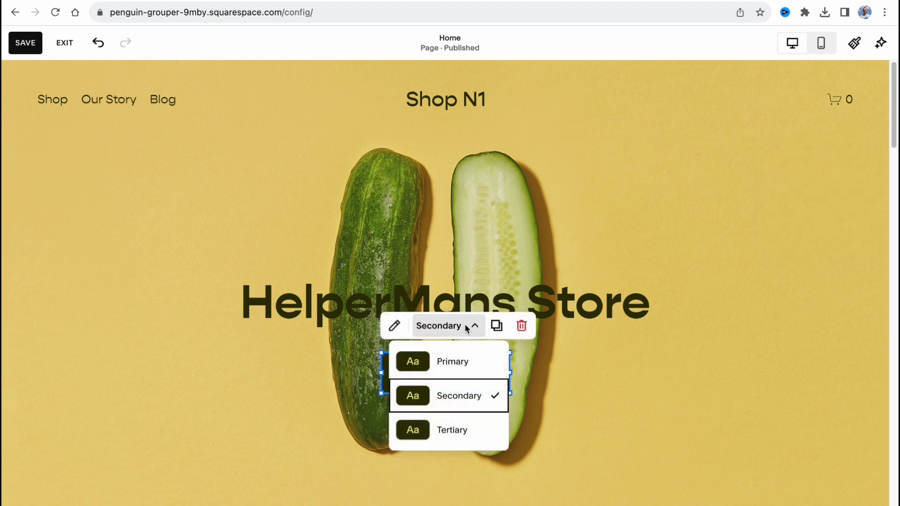
{"action": "left_click", "coordinate": [451, 361]}
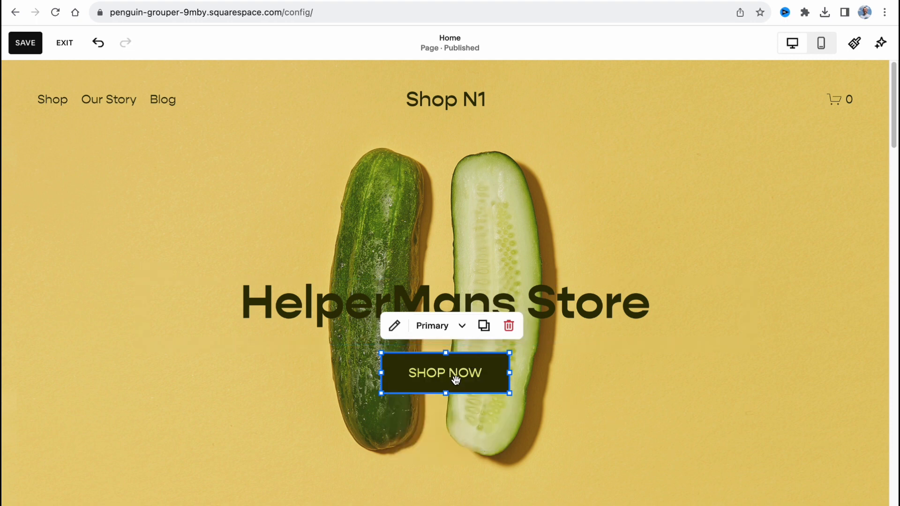
{"action": "left_click", "coordinate": [536, 382]}
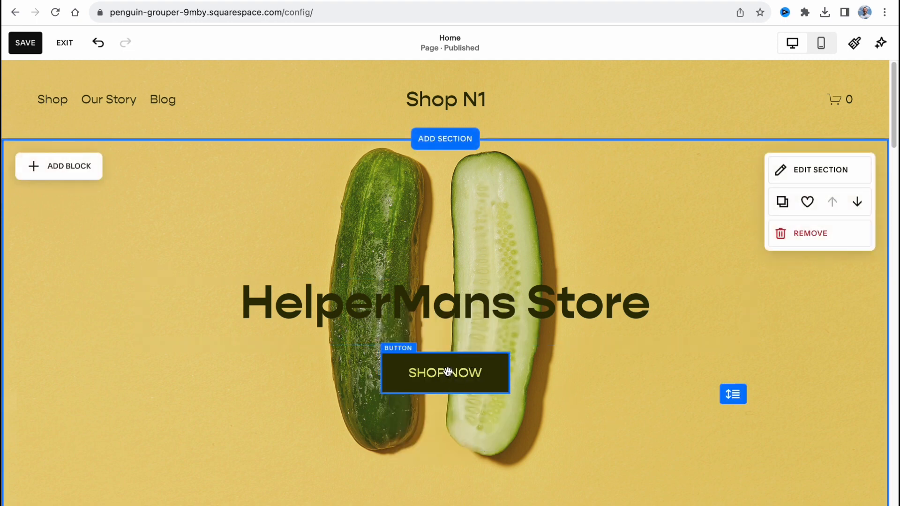
Step: Change the text of the button below the main heading to "Go To Shop"
{"action": "left_click", "coordinate": [446, 373]}
{"action": "left_click", "coordinate": [392, 325]}
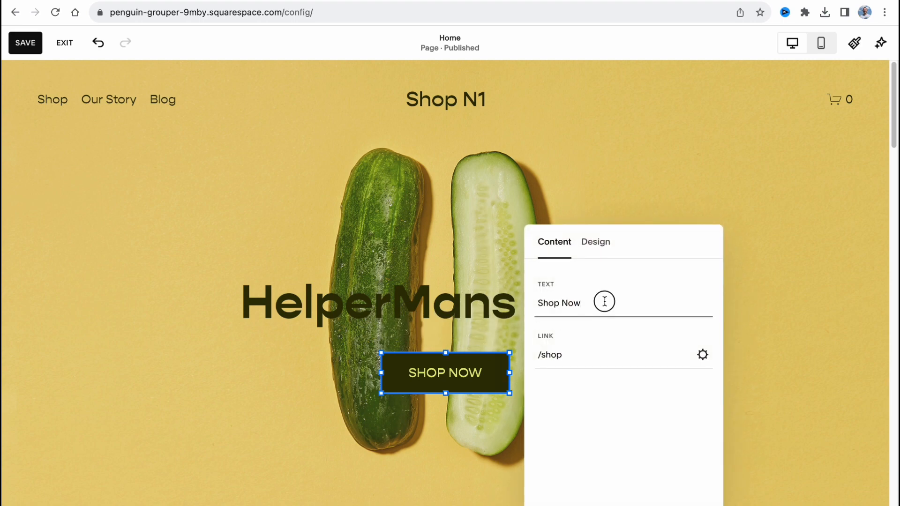
{"action": "left_click_drag", "start_coordinate": [603, 302], "coordinate": [518, 297]}
{"action": "type", "text": "H"}
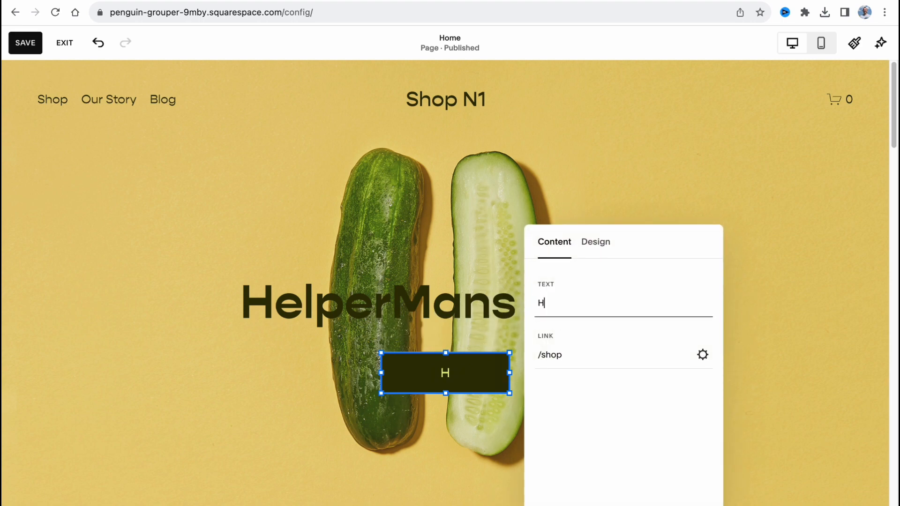
{"action": "key", "text": "BackSpace"}
{"action": "type", "text": "Go To Shop"}
Step: Check the button's design options and widen the button so its label fits on one line
{"action": "left_click", "coordinate": [607, 244]}
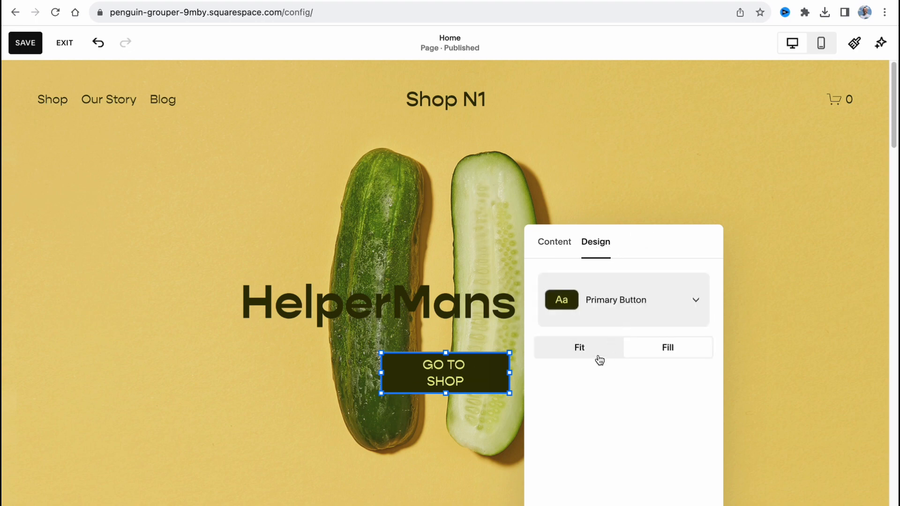
{"action": "left_click_drag", "start_coordinate": [513, 373], "coordinate": [460, 385]}
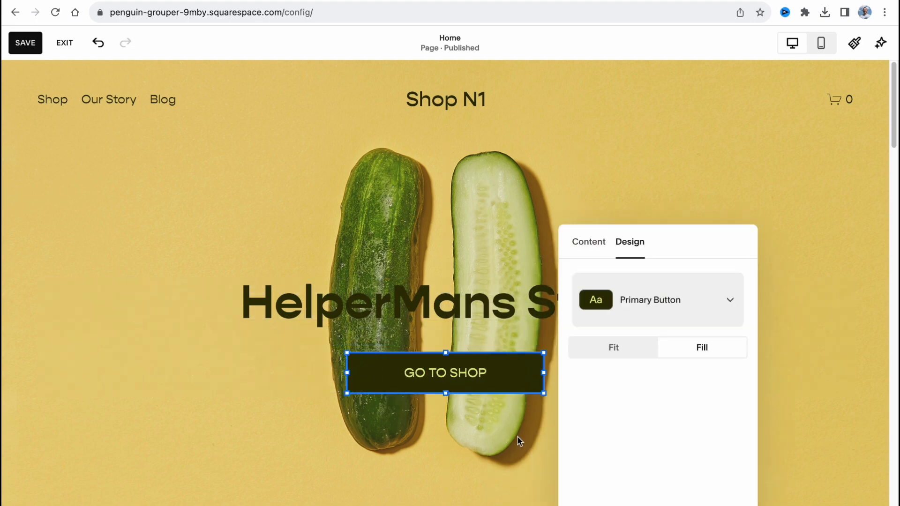
{"action": "left_click", "coordinate": [519, 440]}
{"action": "scroll", "coordinate": [389, 207], "scroll_direction": "down", "scroll_amount": 2}
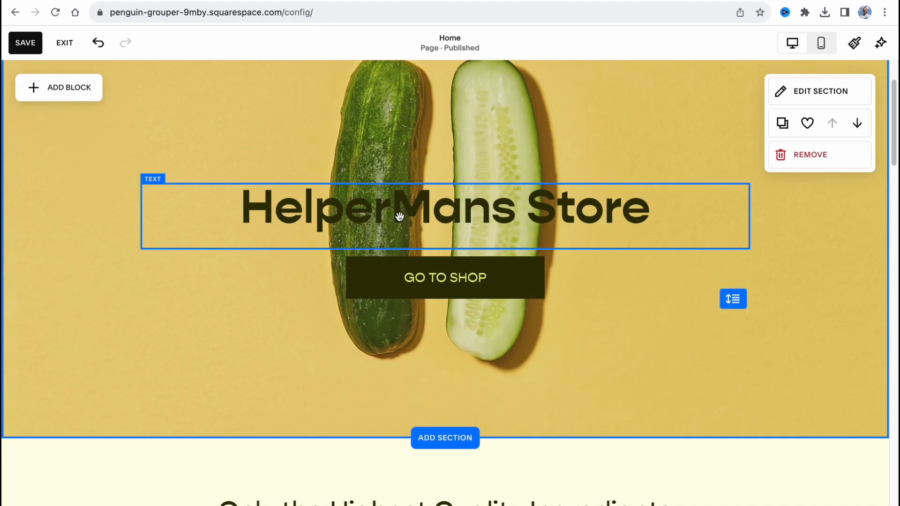
{"action": "scroll", "coordinate": [400, 215], "scroll_direction": "up", "scroll_amount": 2}
{"action": "scroll", "coordinate": [452, 228], "scroll_direction": "down", "scroll_amount": 3}
{"action": "scroll", "coordinate": [568, 233], "scroll_direction": "up", "scroll_amount": 3}
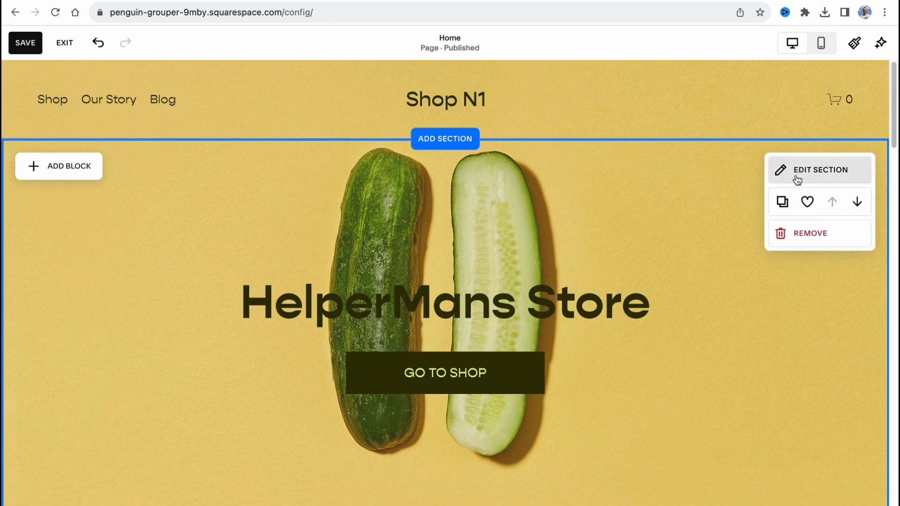
{"action": "scroll", "coordinate": [552, 336], "scroll_direction": "down", "scroll_amount": 10}
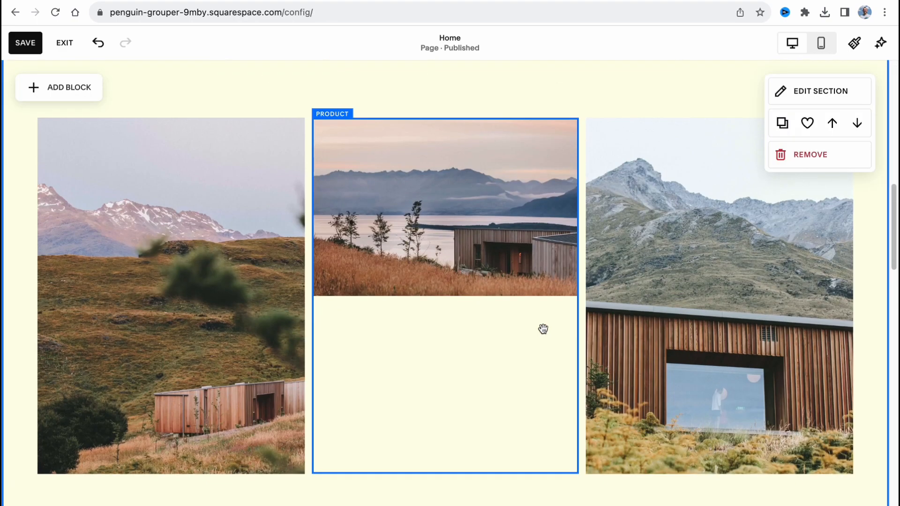
Step: Remove the "Only the Highest Quality Ingredients" section with its three product images from the home page
{"action": "scroll", "coordinate": [543, 328], "scroll_direction": "down", "scroll_amount": 6}
{"action": "scroll", "coordinate": [518, 334], "scroll_direction": "up", "scroll_amount": 5}
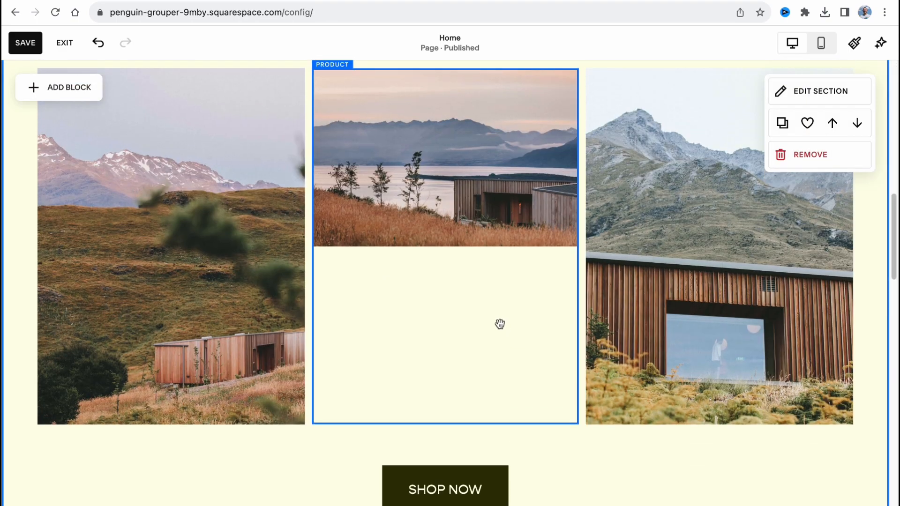
{"action": "scroll", "coordinate": [499, 324], "scroll_direction": "up", "scroll_amount": 3}
{"action": "scroll", "coordinate": [458, 155], "scroll_direction": "down", "scroll_amount": 3}
{"action": "scroll", "coordinate": [432, 289], "scroll_direction": "up", "scroll_amount": 7}
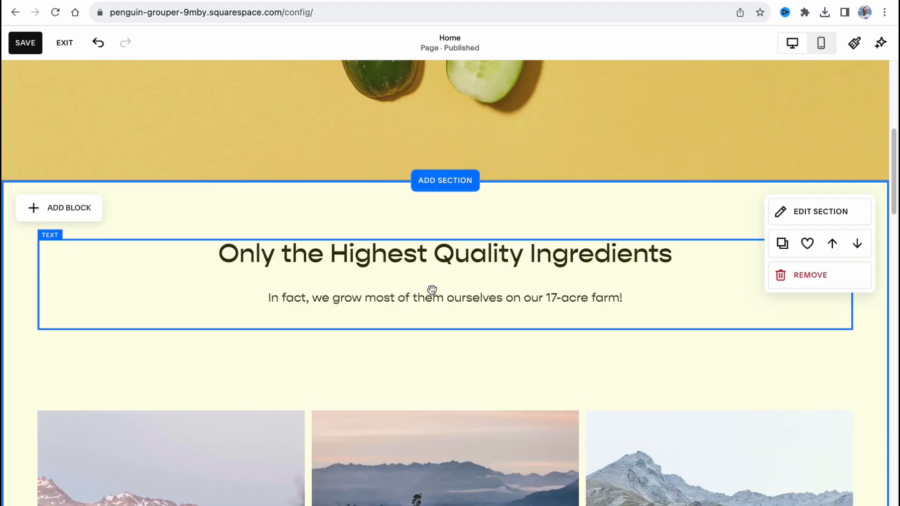
{"action": "left_click", "coordinate": [803, 276]}
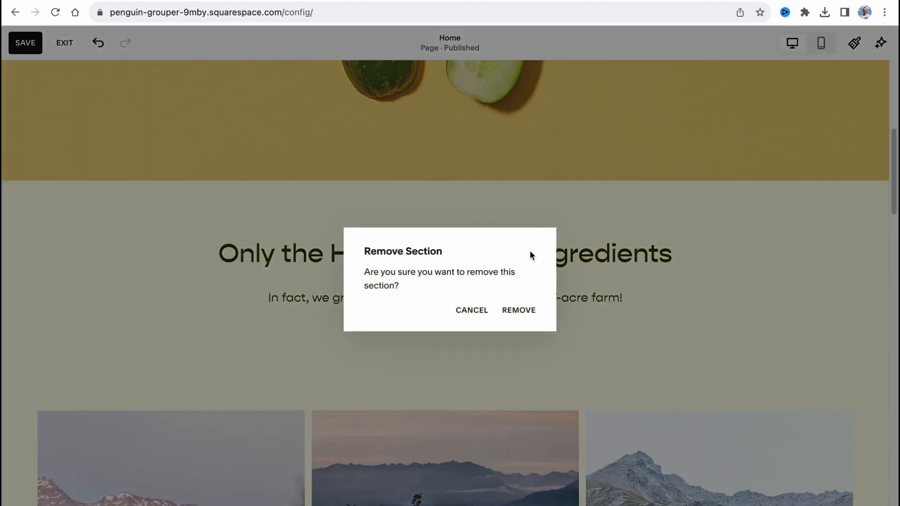
{"action": "left_click", "coordinate": [518, 308]}
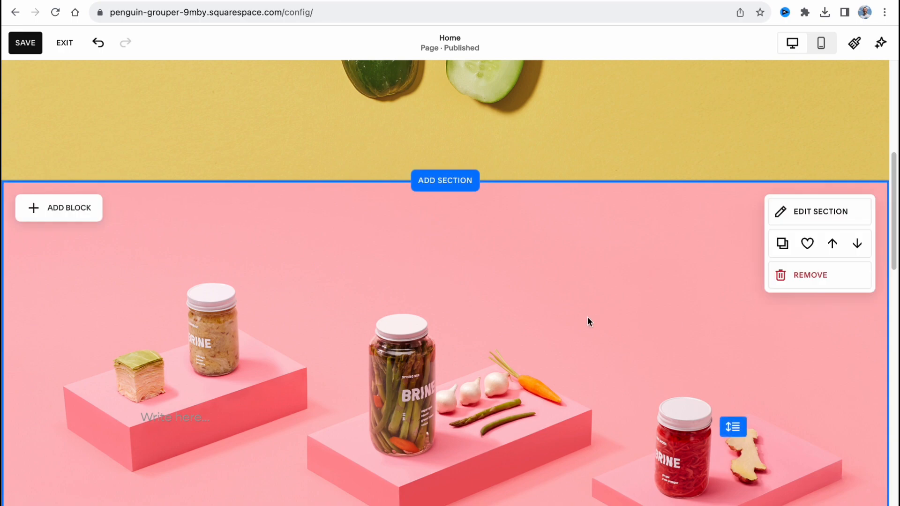
Step: Add the People section layout with three large portraits, names, roles and descriptions below the home page's first section
{"action": "left_click", "coordinate": [453, 184]}
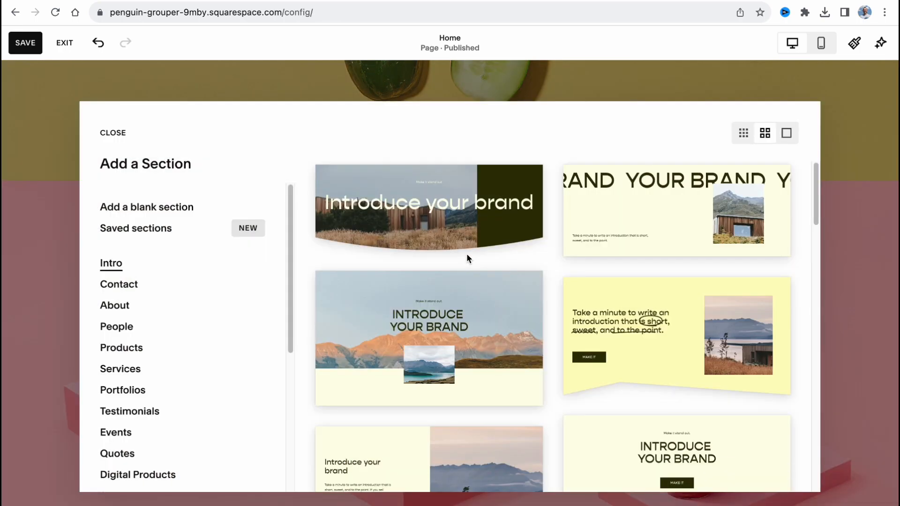
{"action": "left_click", "coordinate": [119, 328]}
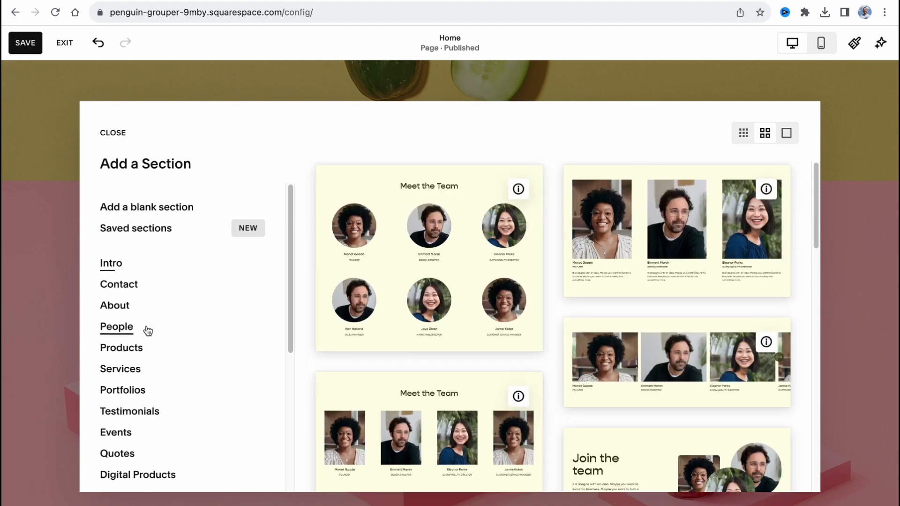
{"action": "left_click", "coordinate": [628, 267]}
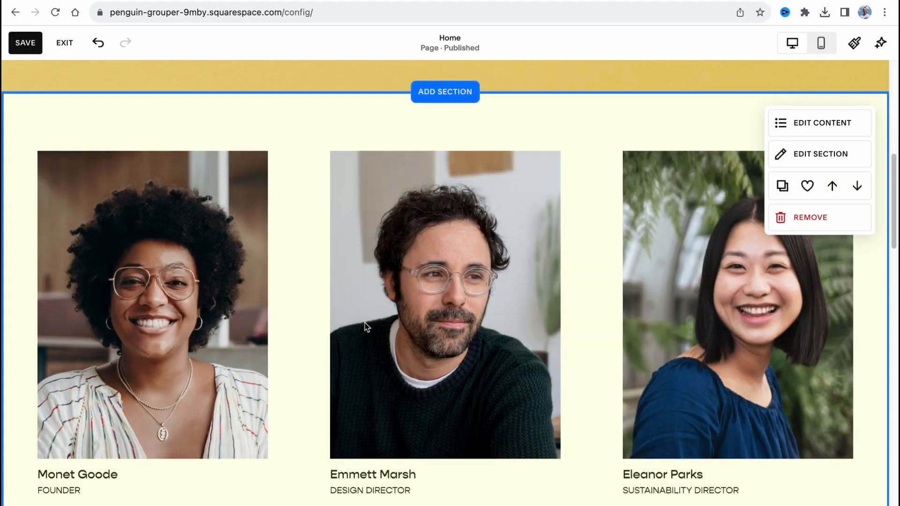
Step: Reorder the people section's items so the founder's entry comes after the design director's
{"action": "scroll", "coordinate": [365, 322], "scroll_direction": "down", "scroll_amount": 2}
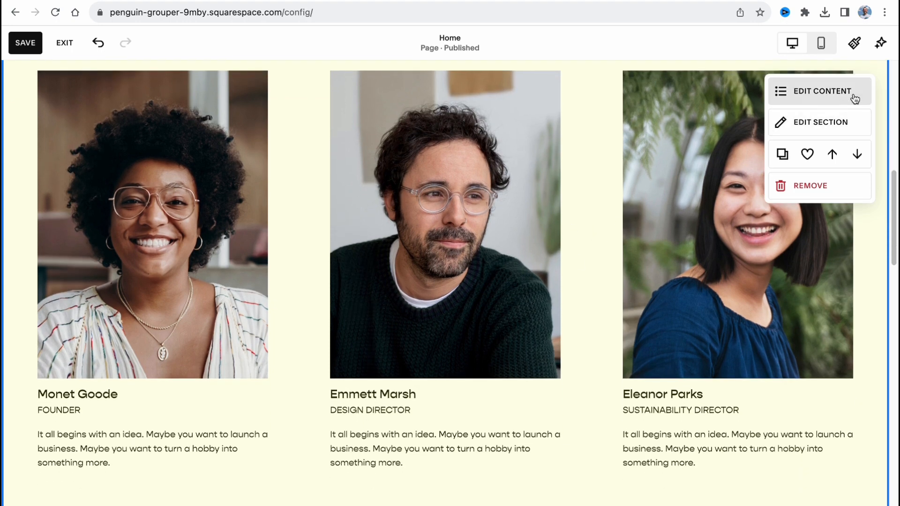
{"action": "left_click", "coordinate": [854, 98]}
{"action": "left_click", "coordinate": [766, 131]}
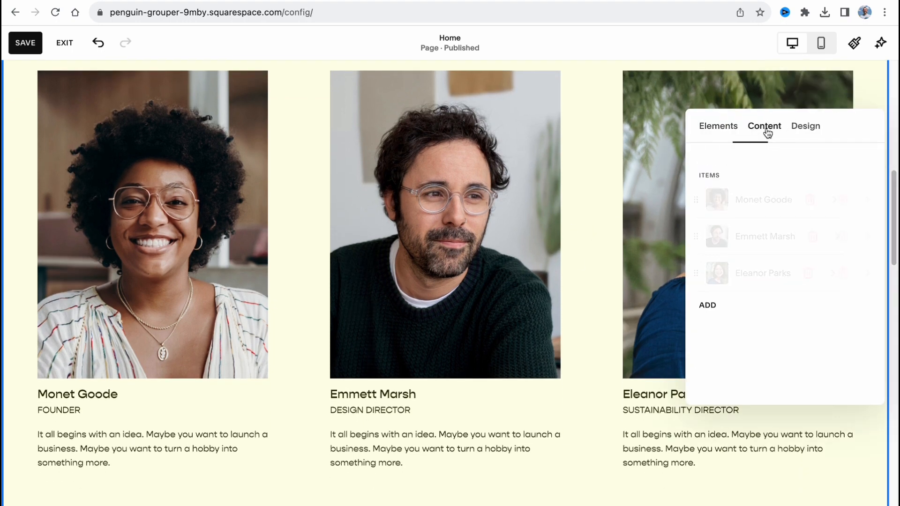
{"action": "left_click_drag", "start_coordinate": [697, 199], "coordinate": [691, 236]}
Step: Check the image, alt text, title and description fields of the first person in the section, and return to the item list
{"action": "left_click", "coordinate": [771, 200]}
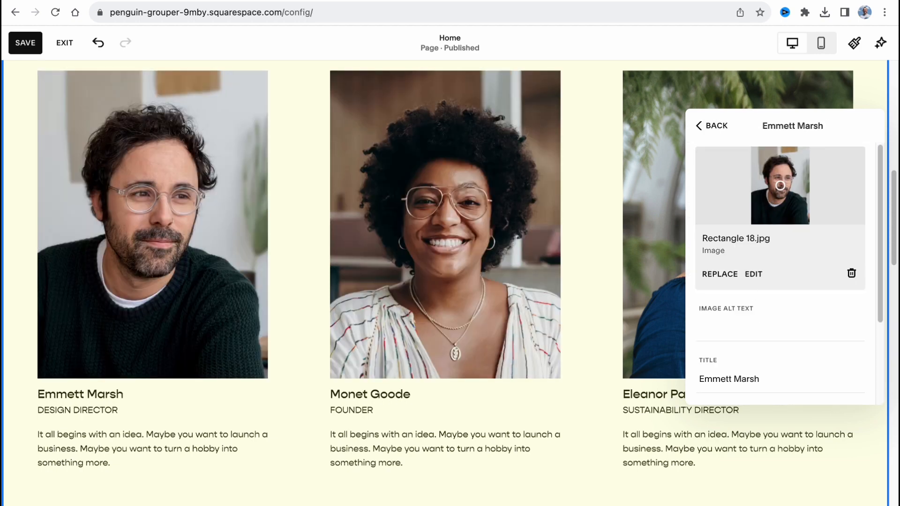
{"action": "scroll", "coordinate": [755, 345], "scroll_direction": "down", "scroll_amount": 3}
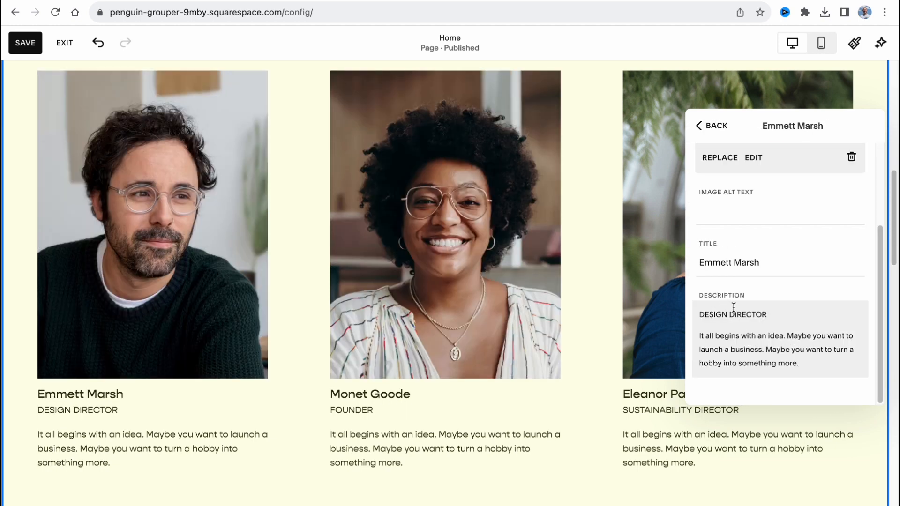
{"action": "left_click", "coordinate": [713, 127]}
Step: Close the people section's item list, look over the remaining sections, save the home page and exit its editor
{"action": "scroll", "coordinate": [379, 184], "scroll_direction": "up", "scroll_amount": 3}
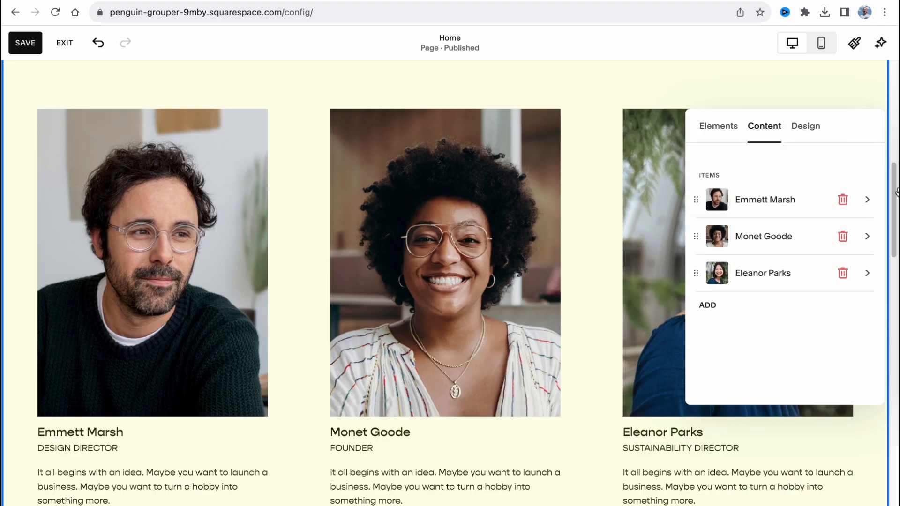
{"action": "scroll", "coordinate": [453, 203], "scroll_direction": "up", "scroll_amount": 5}
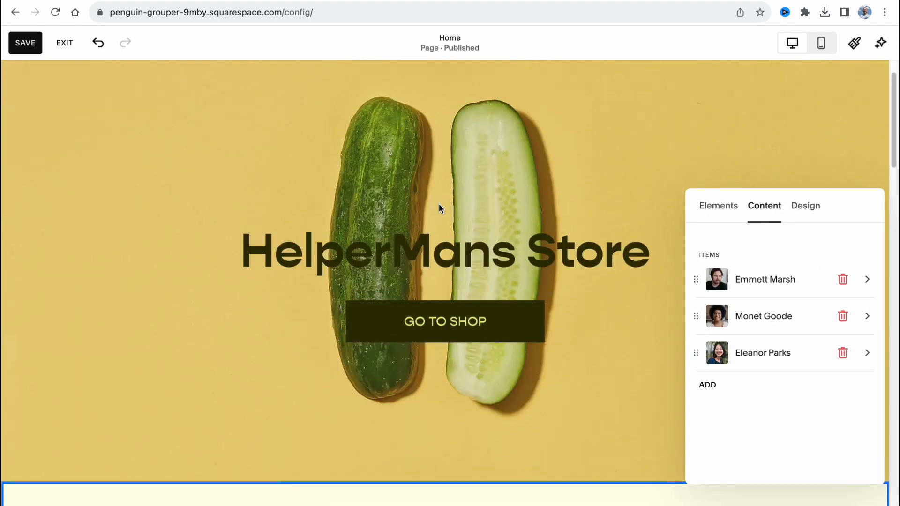
{"action": "left_click", "coordinate": [344, 335]}
{"action": "scroll", "coordinate": [344, 335], "scroll_direction": "down", "scroll_amount": 15}
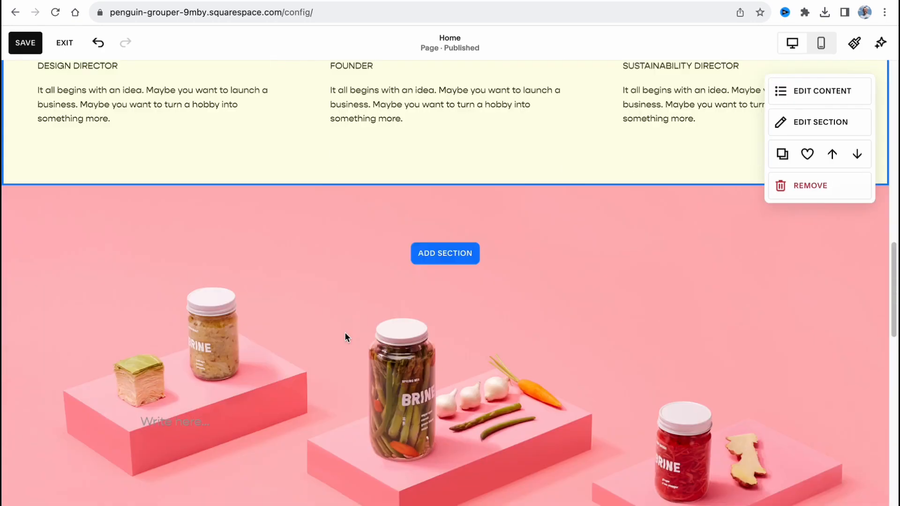
{"action": "scroll", "coordinate": [430, 232], "scroll_direction": "down", "scroll_amount": 8}
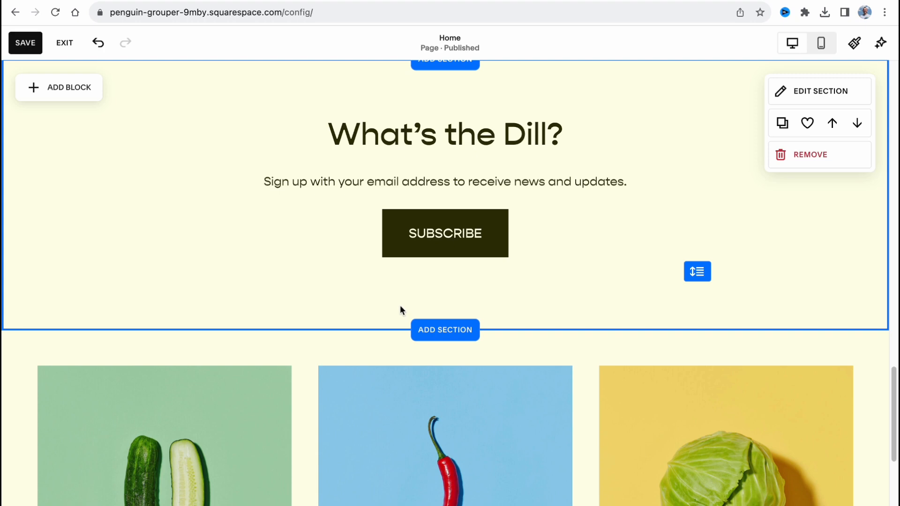
{"action": "scroll", "coordinate": [211, 174], "scroll_direction": "up", "scroll_amount": 3}
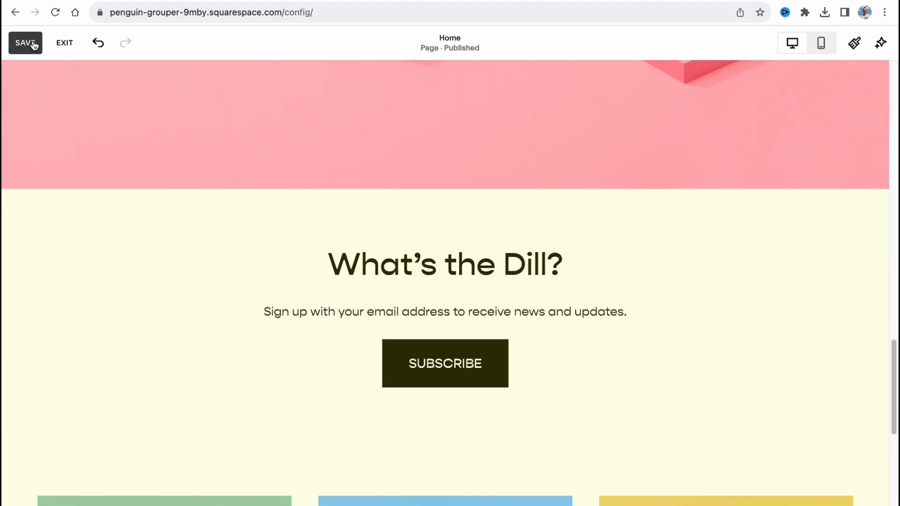
{"action": "left_click", "coordinate": [32, 43]}
{"action": "left_click", "coordinate": [65, 43]}
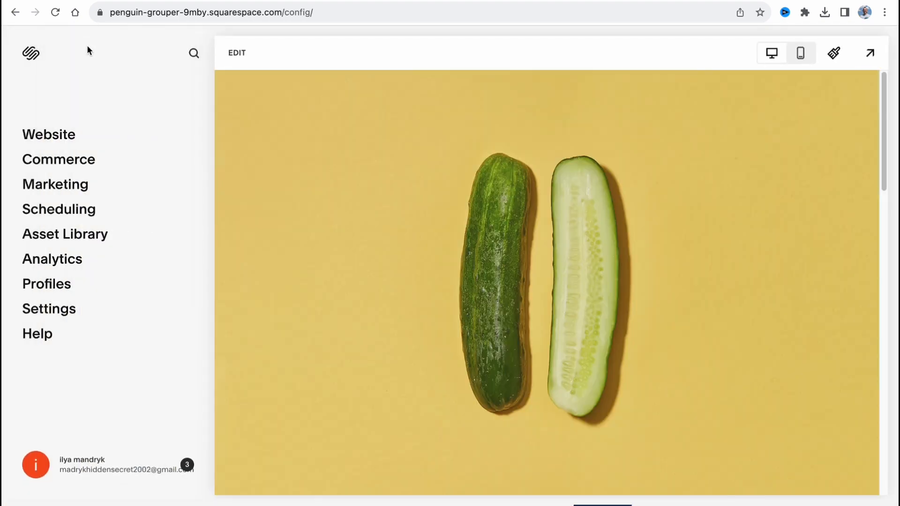
Step: Go to the store's physical products in Commerce, check the product import options and dismiss them
{"action": "left_click", "coordinate": [79, 163]}
{"action": "left_click", "coordinate": [52, 138]}
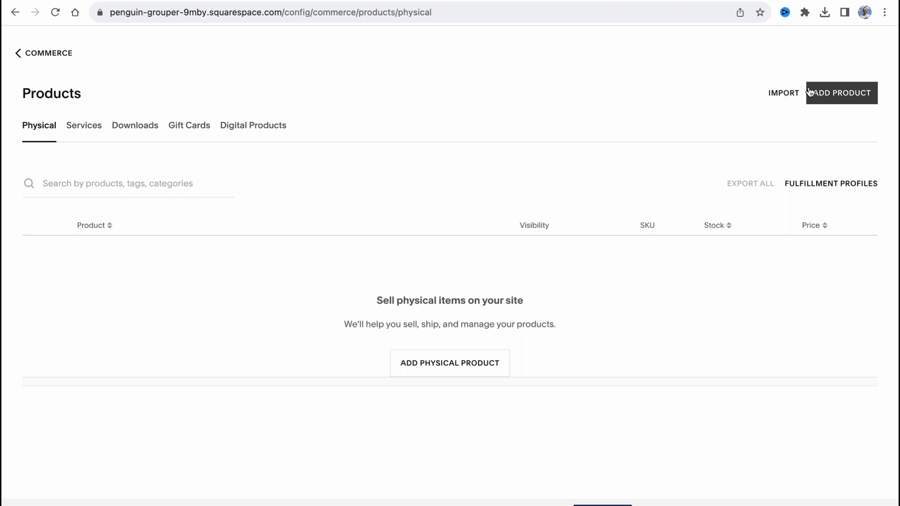
{"action": "left_click", "coordinate": [778, 95]}
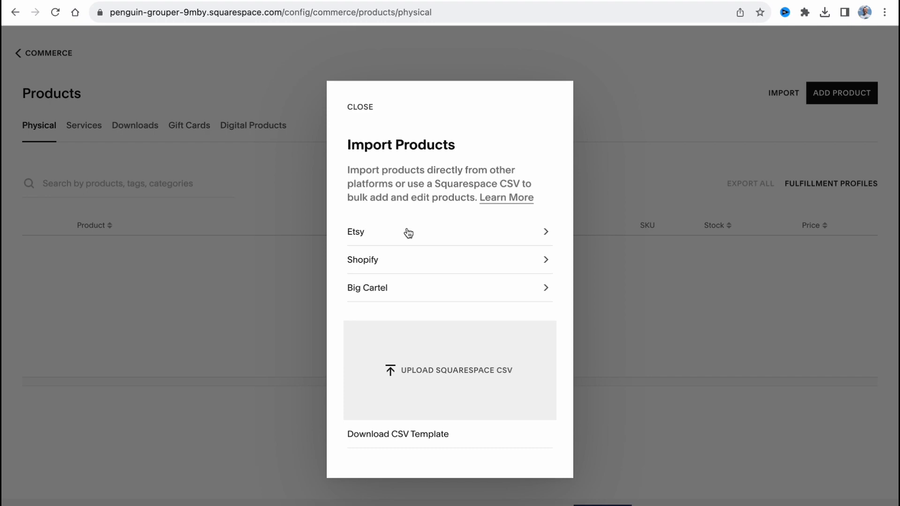
{"action": "left_click", "coordinate": [649, 214]}
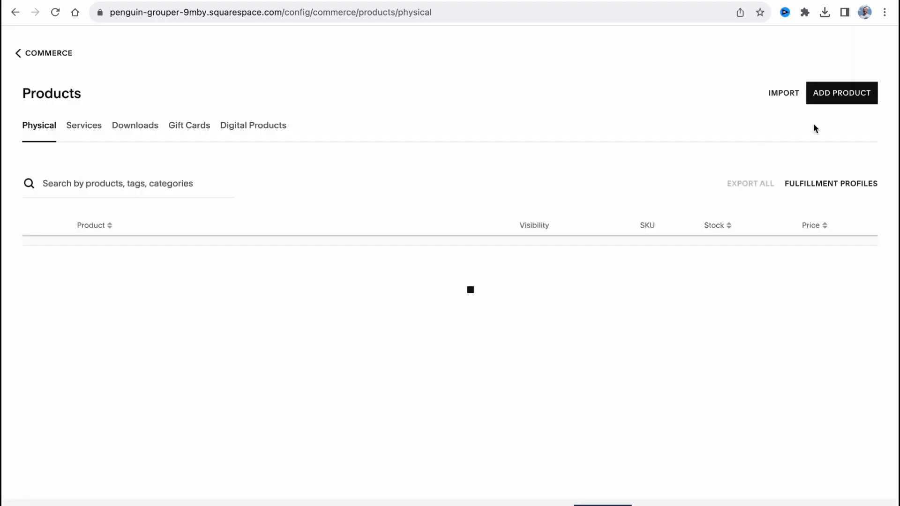
Step: Add a physical product without a name or image, keep the default price and unlimited stock, and save it as hidden
{"action": "left_click", "coordinate": [846, 100]}
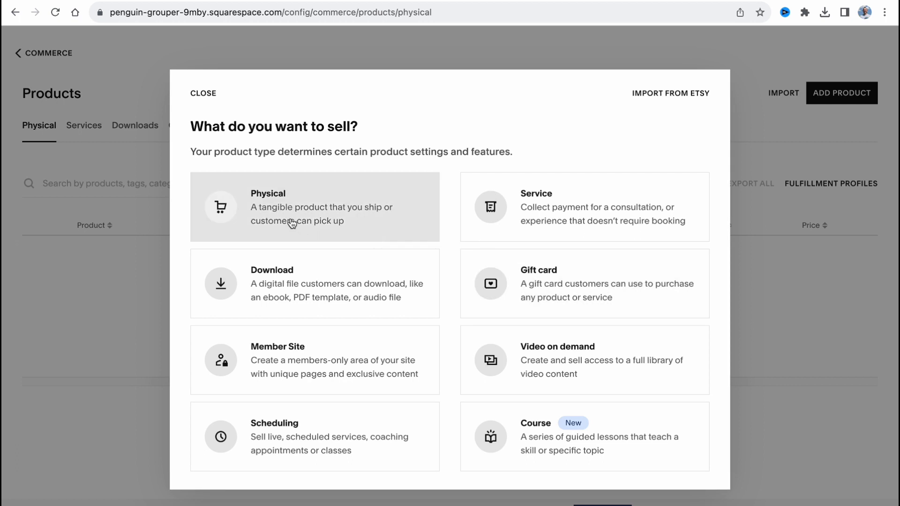
{"action": "left_click", "coordinate": [291, 223]}
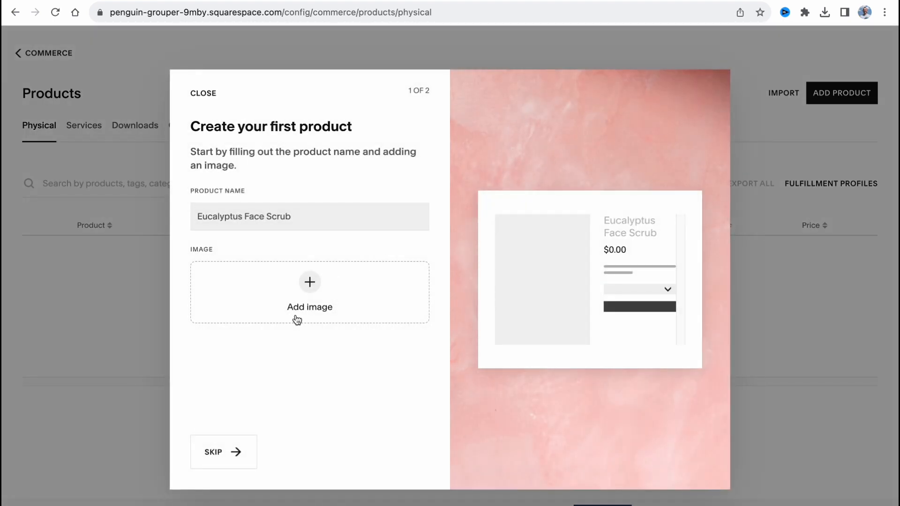
{"action": "left_click", "coordinate": [234, 449]}
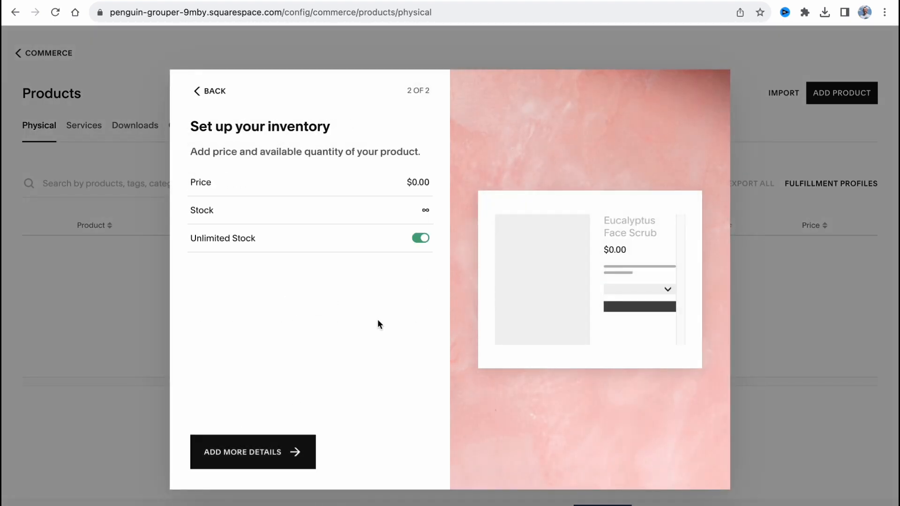
{"action": "left_click", "coordinate": [279, 457]}
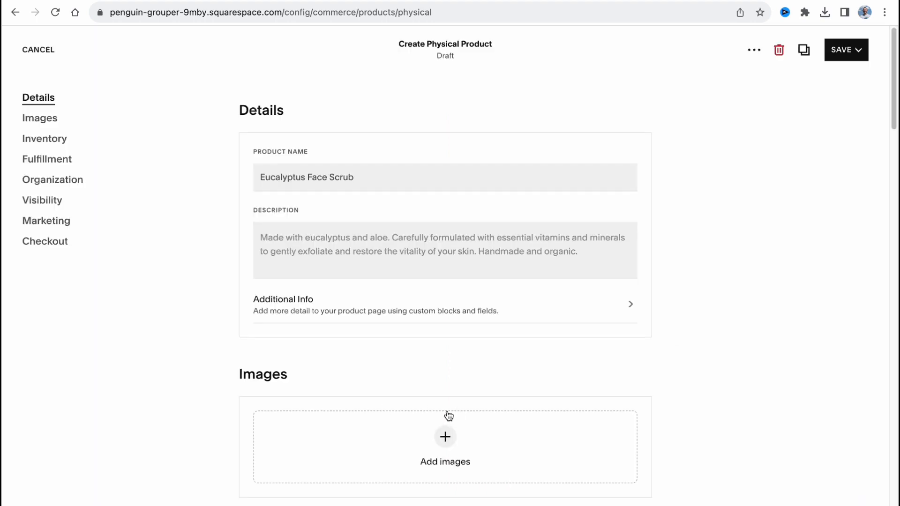
{"action": "scroll", "coordinate": [449, 416], "scroll_direction": "down", "scroll_amount": 1}
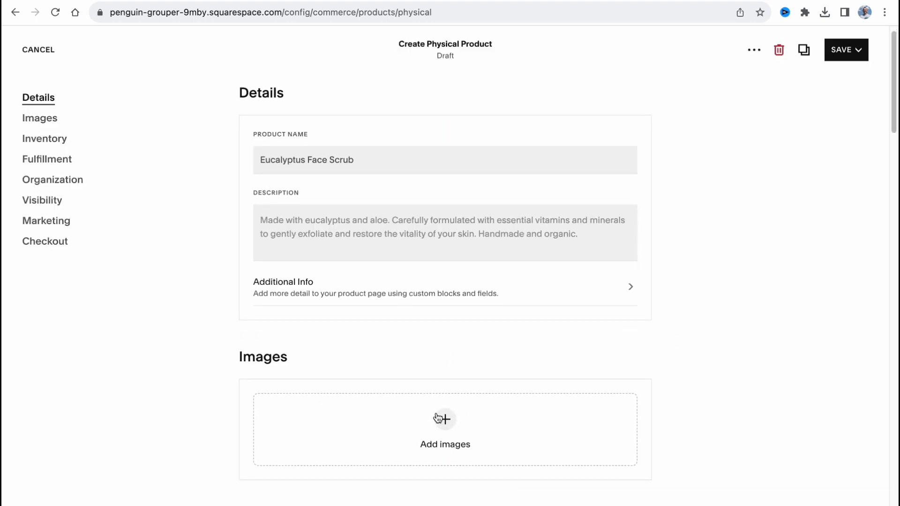
{"action": "scroll", "coordinate": [438, 417], "scroll_direction": "down", "scroll_amount": 10}
{"action": "left_click", "coordinate": [858, 57]}
{"action": "left_click", "coordinate": [827, 76]}
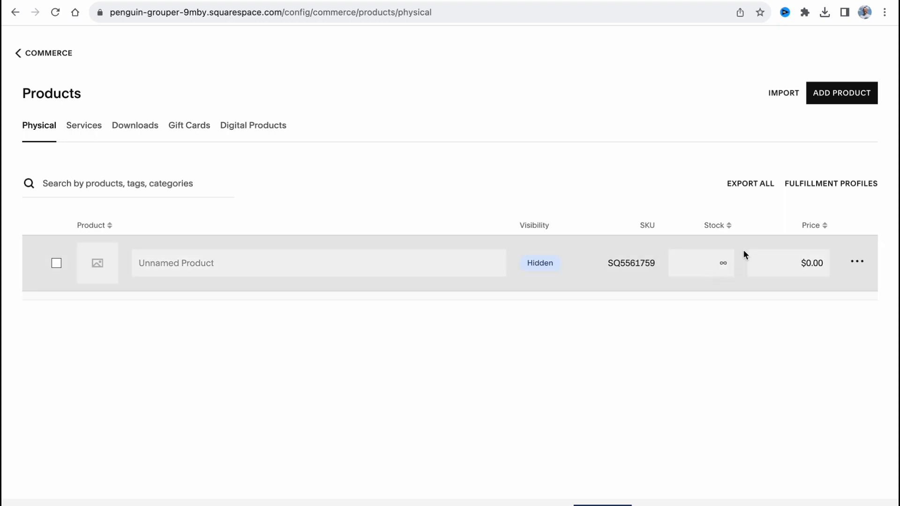
Step: Review the store's Orders page and Customers profiles, and return to the main site menu
{"action": "left_click", "coordinate": [45, 53]}
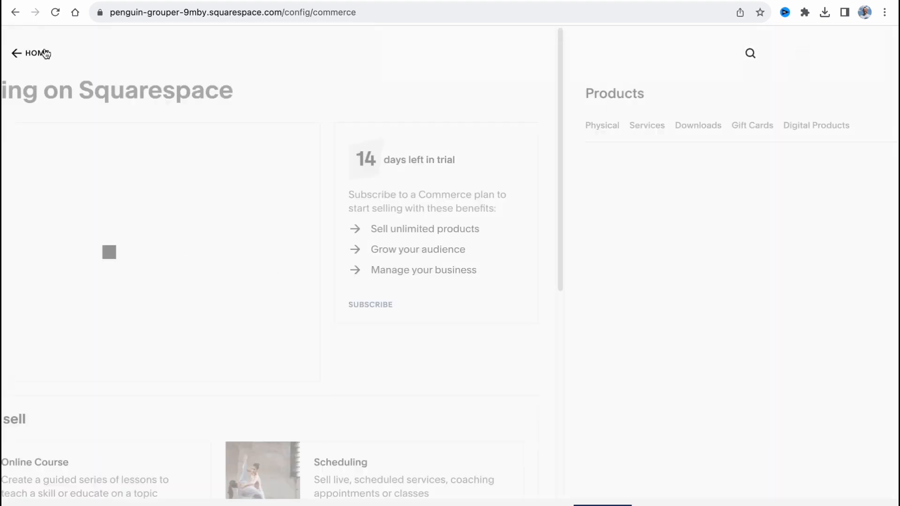
{"action": "left_click", "coordinate": [40, 151]}
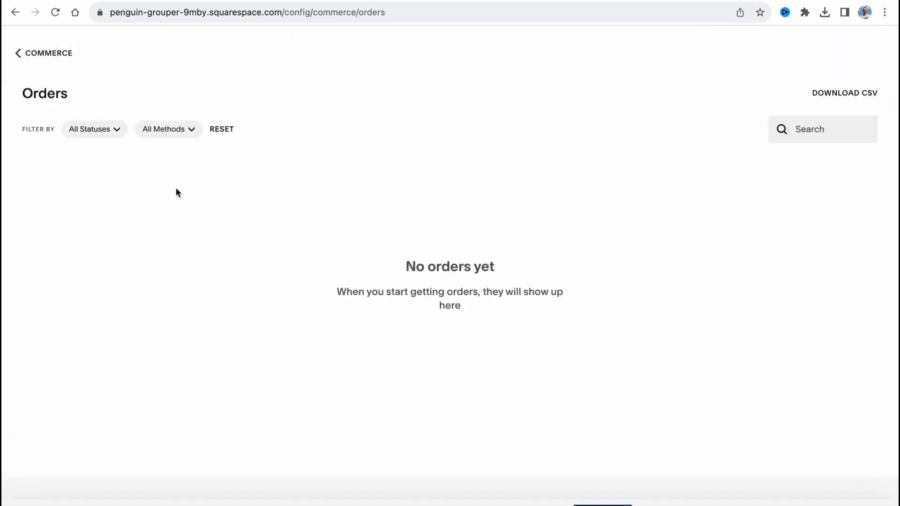
{"action": "left_click", "coordinate": [39, 53]}
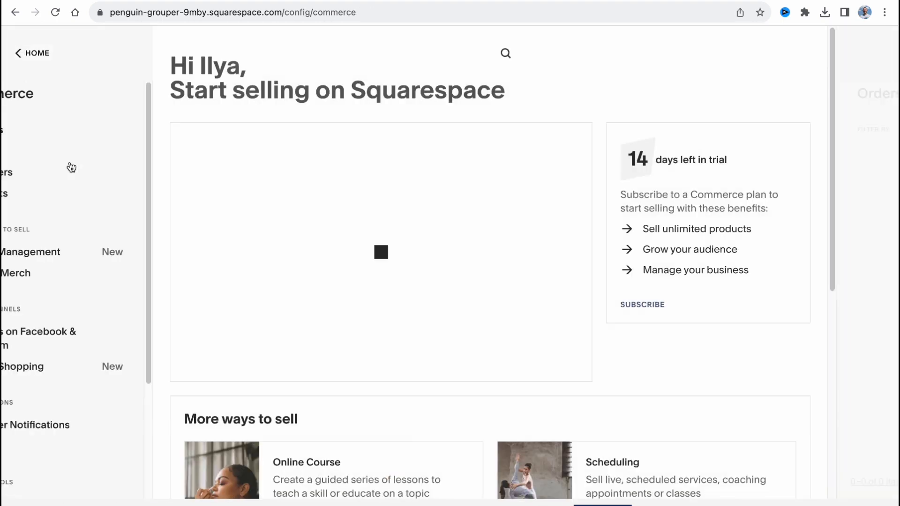
{"action": "left_click", "coordinate": [61, 179]}
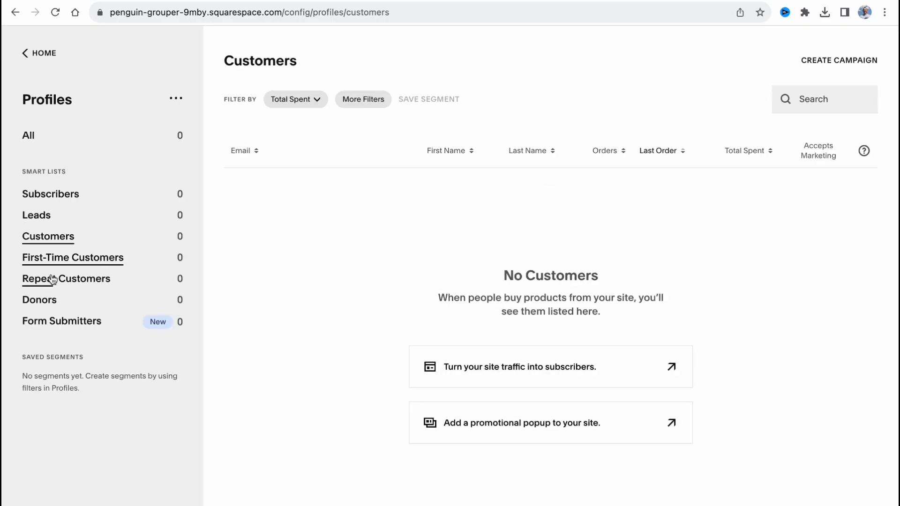
{"action": "left_click", "coordinate": [52, 53]}
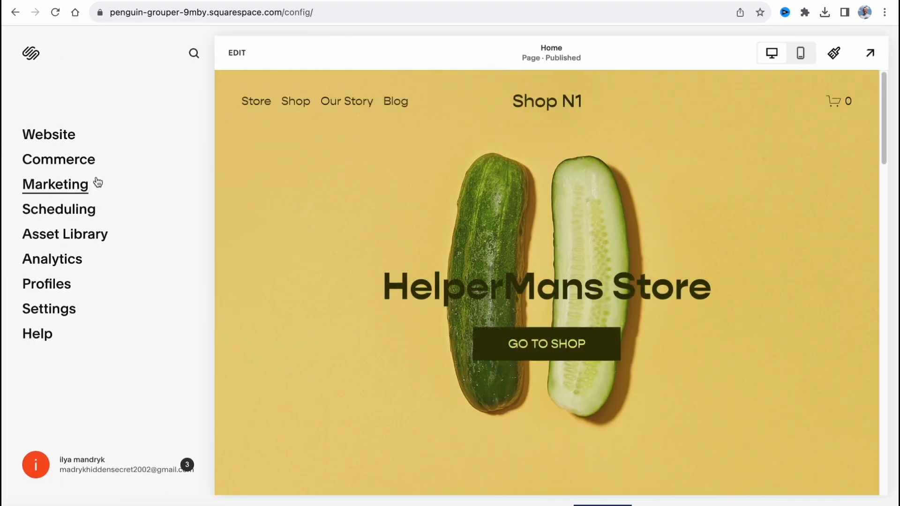
Step: Review the SEO Appearance settings from Marketing, including the title format and site description, and go back to the site settings
{"action": "left_click", "coordinate": [81, 181]}
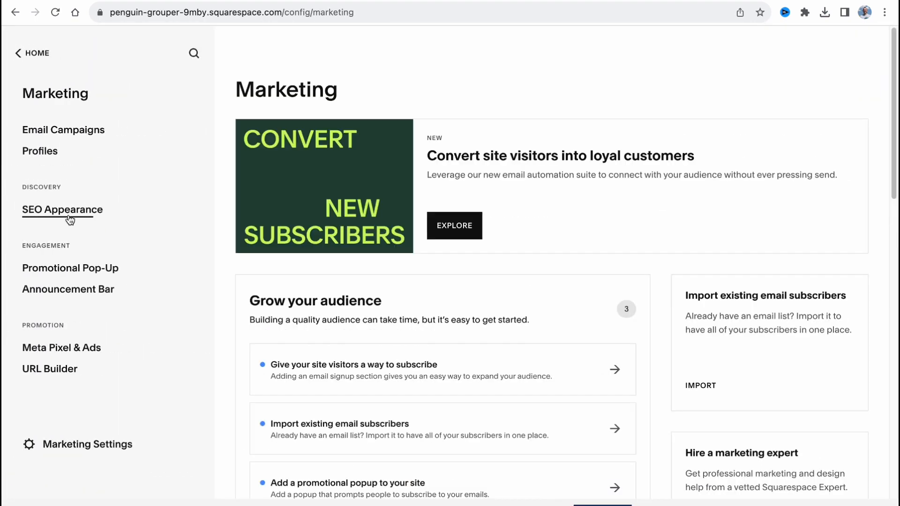
{"action": "left_click", "coordinate": [71, 218]}
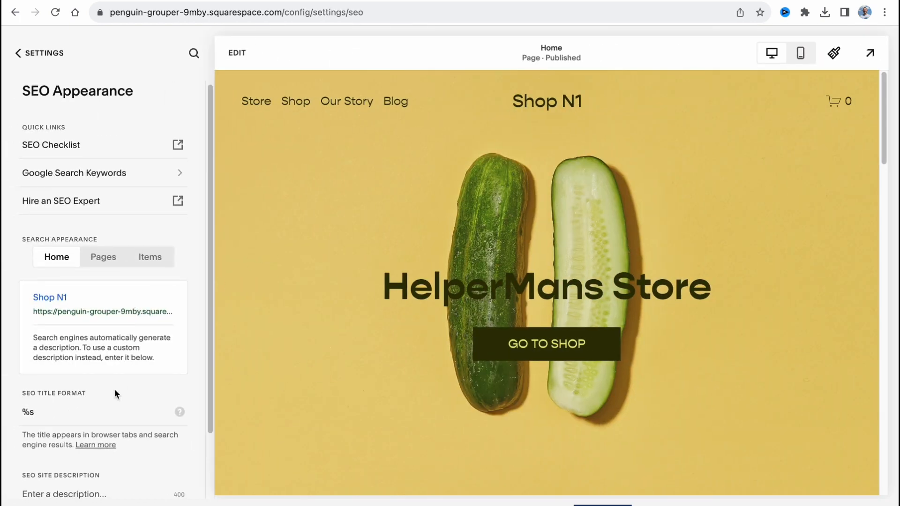
{"action": "scroll", "coordinate": [117, 393], "scroll_direction": "down", "scroll_amount": 1}
{"action": "scroll", "coordinate": [32, 385], "scroll_direction": "down", "scroll_amount": 2}
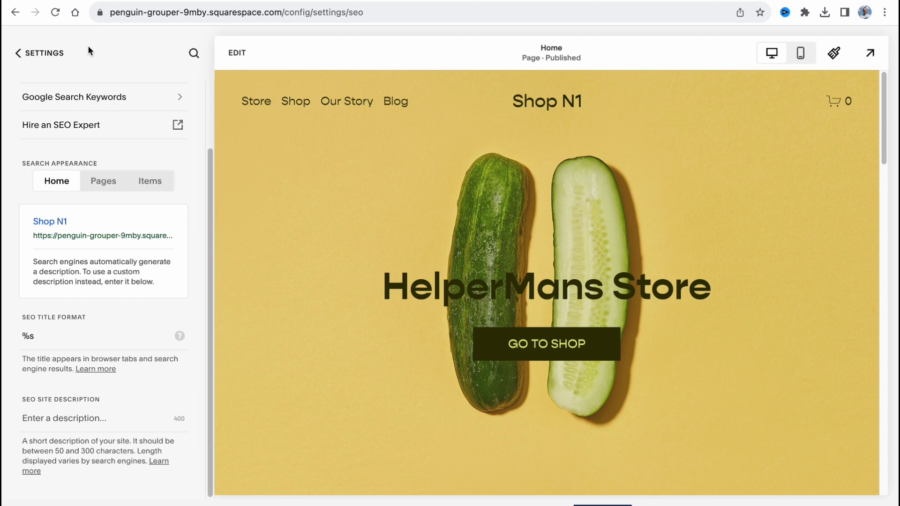
{"action": "left_click", "coordinate": [35, 53]}
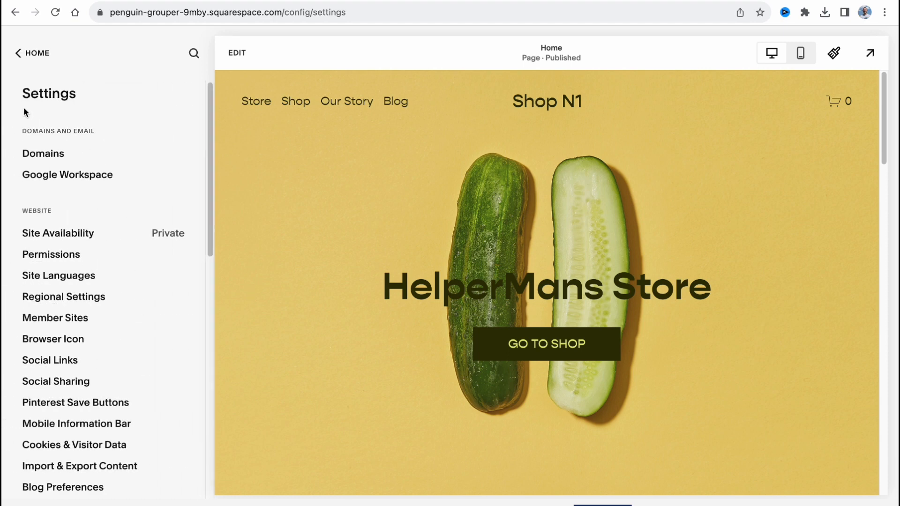
Step: Leave the site settings, open the subscription plans and compare the core features of the Personal, Business and Commerce plans
{"action": "left_click", "coordinate": [17, 54]}
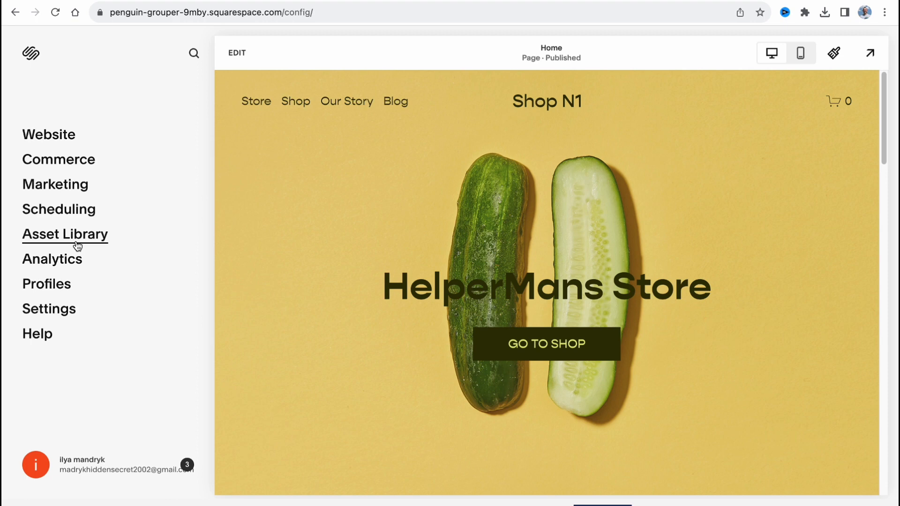
{"action": "left_click", "coordinate": [608, 504]}
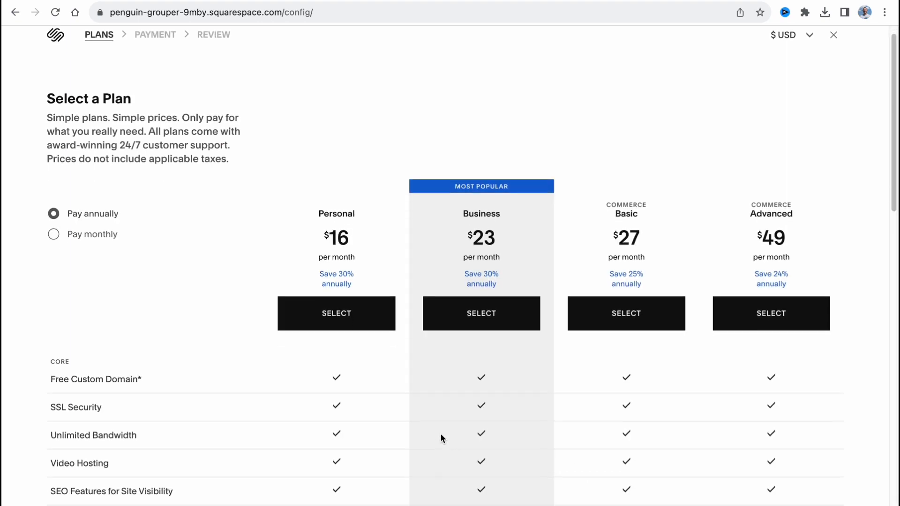
{"action": "scroll", "coordinate": [441, 436], "scroll_direction": "down", "scroll_amount": 3}
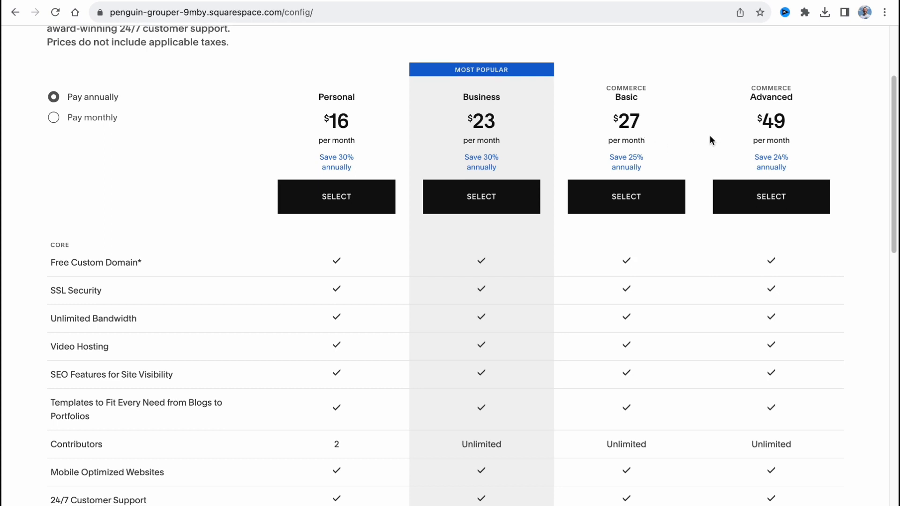
{"action": "scroll", "coordinate": [709, 136], "scroll_direction": "down", "scroll_amount": 1}
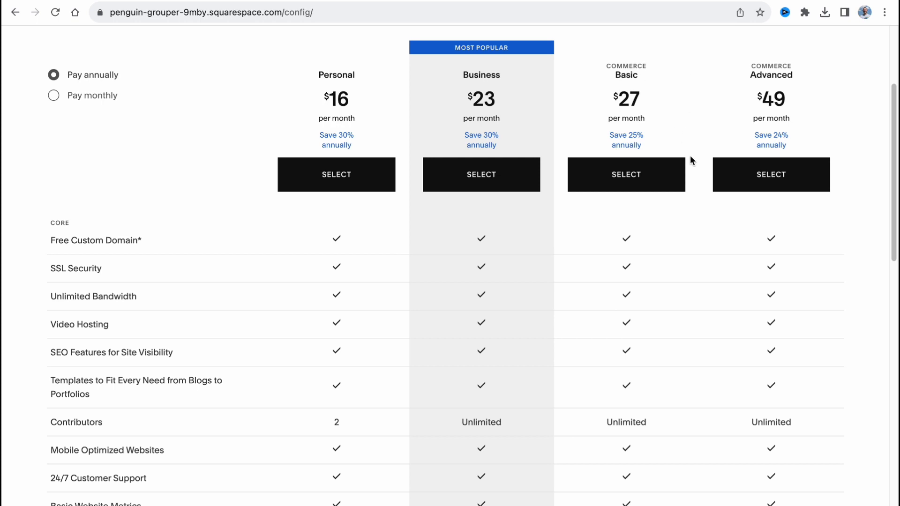
{"action": "scroll", "coordinate": [691, 159], "scroll_direction": "down", "scroll_amount": 3}
{"action": "scroll", "coordinate": [618, 406], "scroll_direction": "down", "scroll_amount": 6}
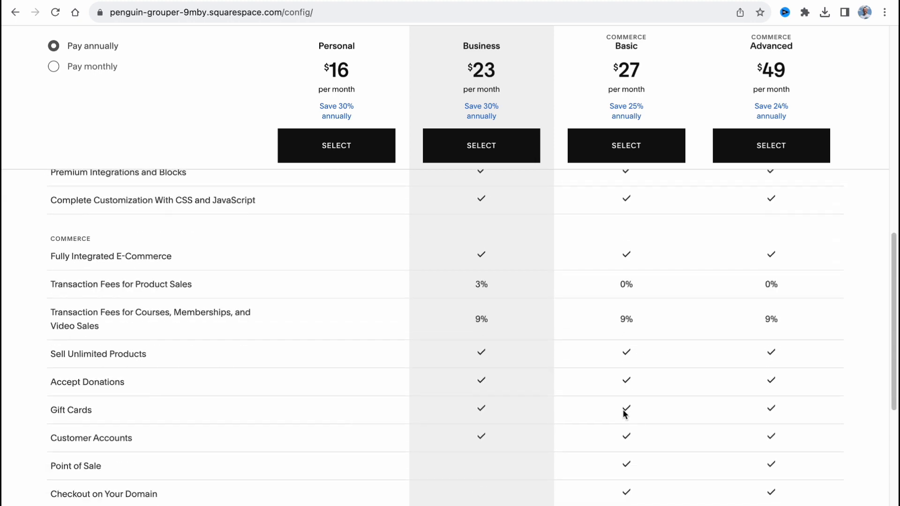
Step: Compare the transaction fees for product sales between the Business and Commerce plans, and review the remaining commerce and marketing features
{"action": "mouse_move", "coordinate": [64, 287]}
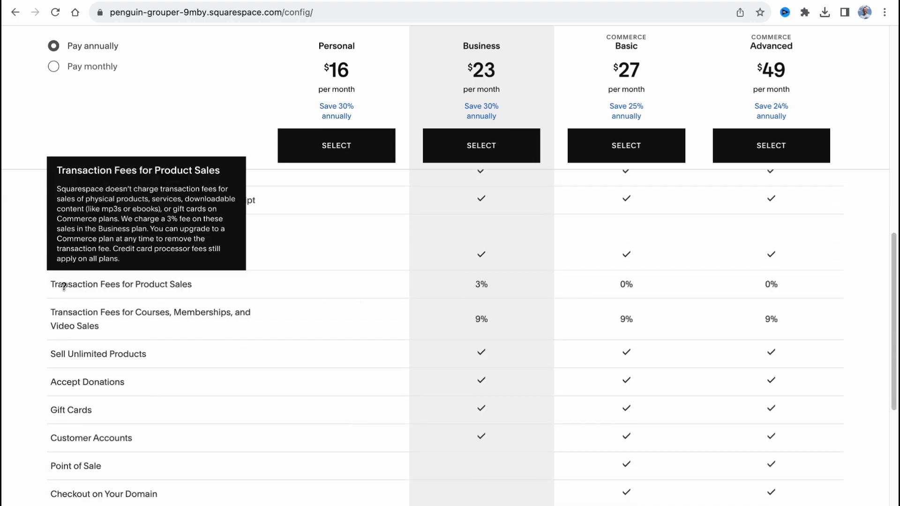
{"action": "left_click_drag", "start_coordinate": [51, 285], "coordinate": [187, 296]}
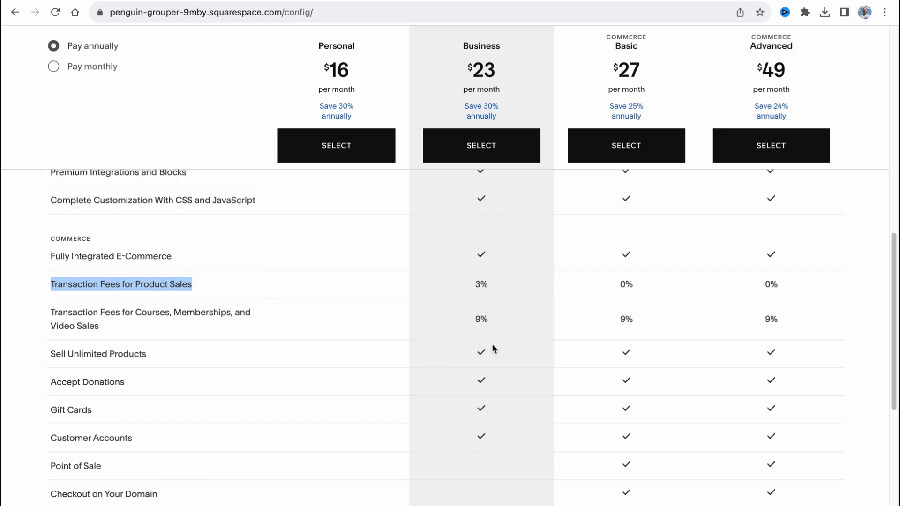
{"action": "left_click", "coordinate": [717, 271]}
{"action": "left_click_drag", "start_coordinate": [473, 285], "coordinate": [509, 286]}
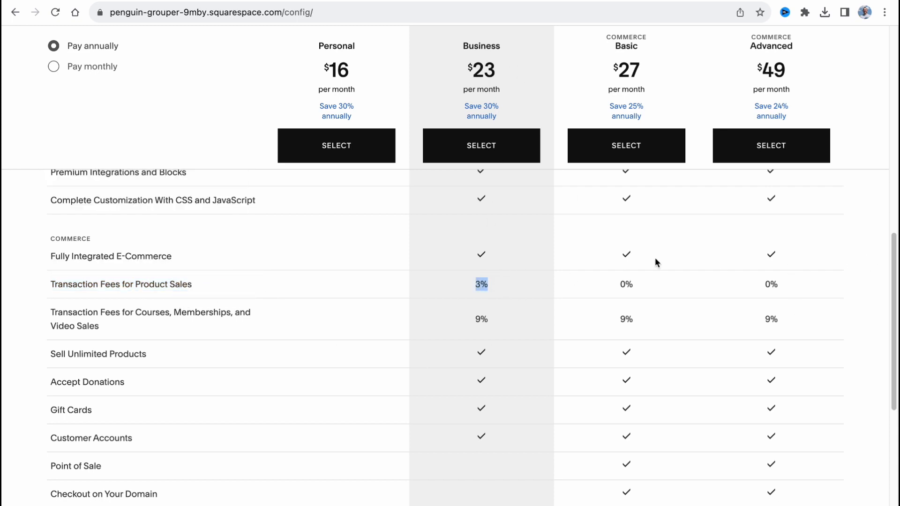
{"action": "left_click_drag", "start_coordinate": [619, 284], "coordinate": [657, 285]}
{"action": "left_click", "coordinate": [851, 211]}
{"action": "scroll", "coordinate": [598, 267], "scroll_direction": "down", "scroll_amount": 7}
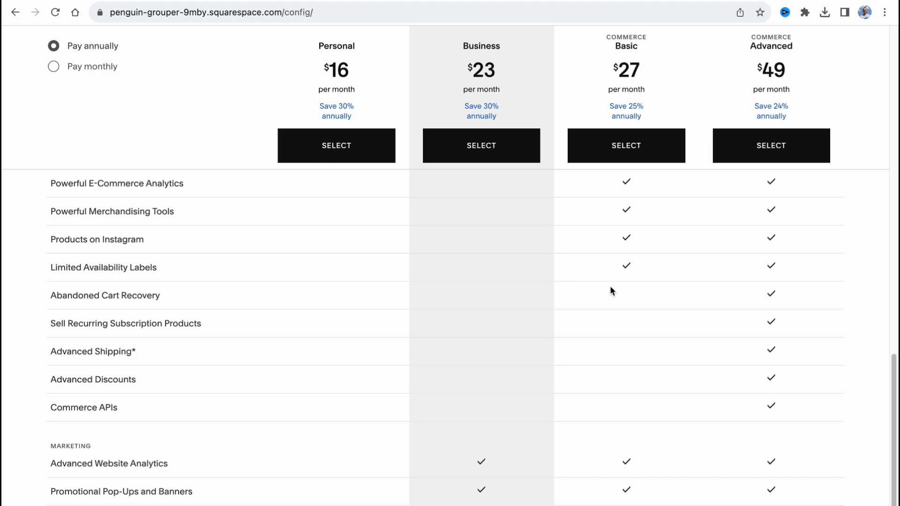
{"action": "scroll", "coordinate": [610, 287], "scroll_direction": "up", "scroll_amount": 19}
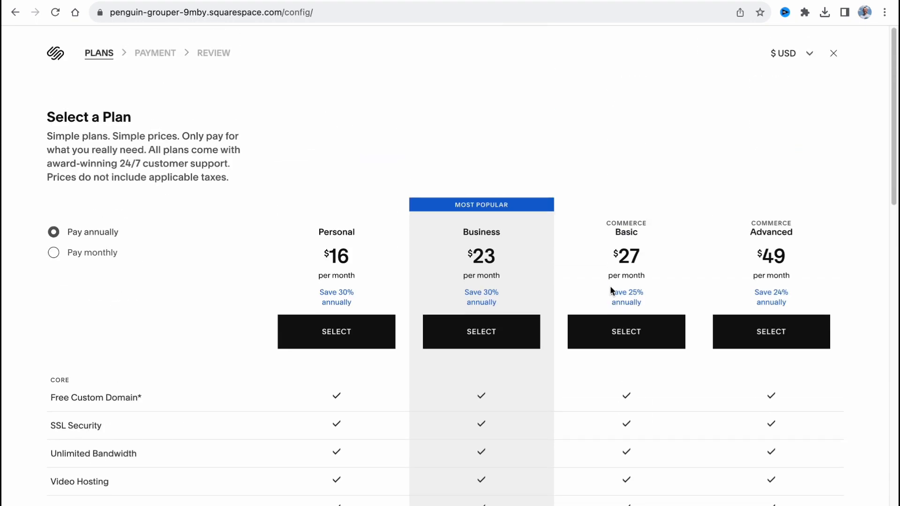